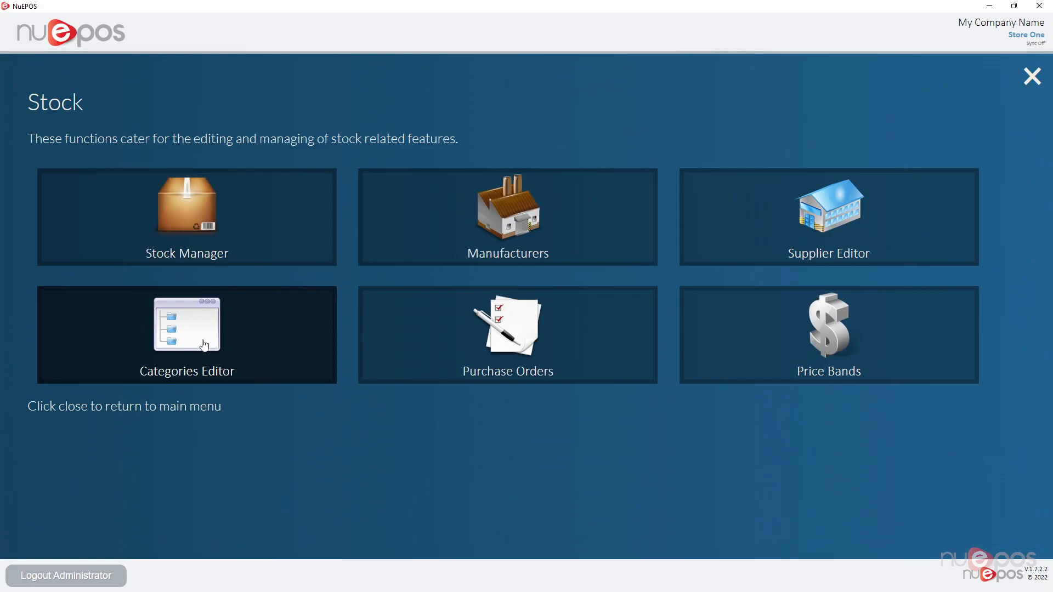
# Open the Categories Editor and add the parent categories Dog, Cat and Aquatics
pyautogui.click(204, 345)
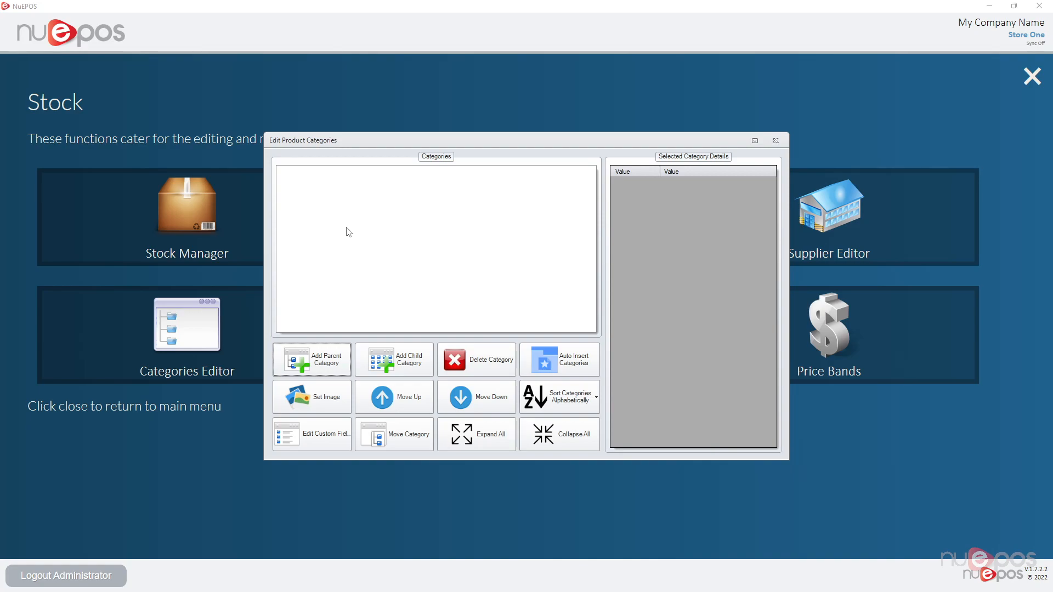
pyautogui.click(306, 366)
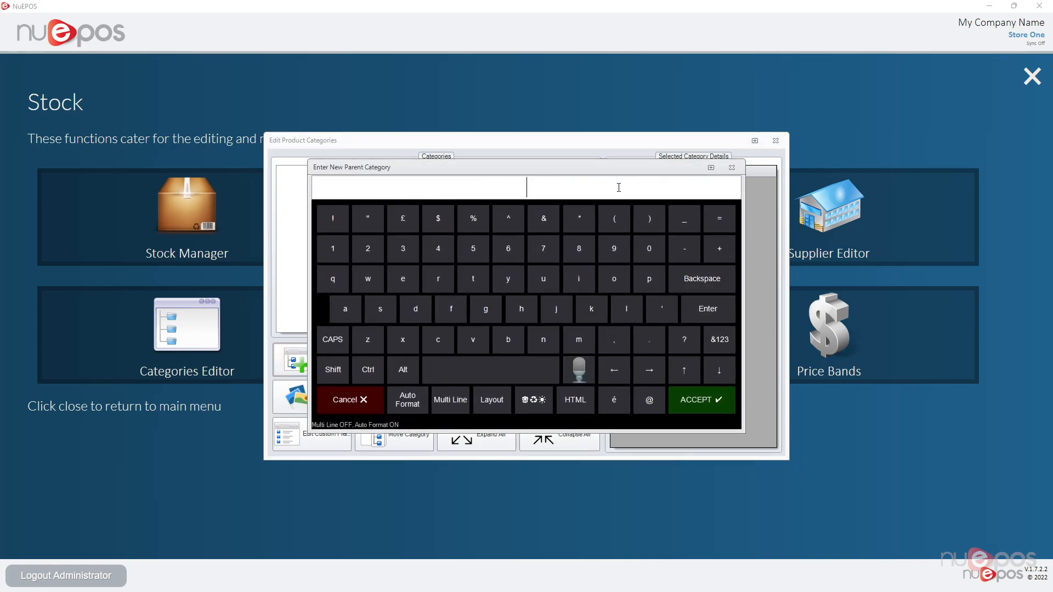
pyautogui.write('Dog')
pyautogui.press('Return')
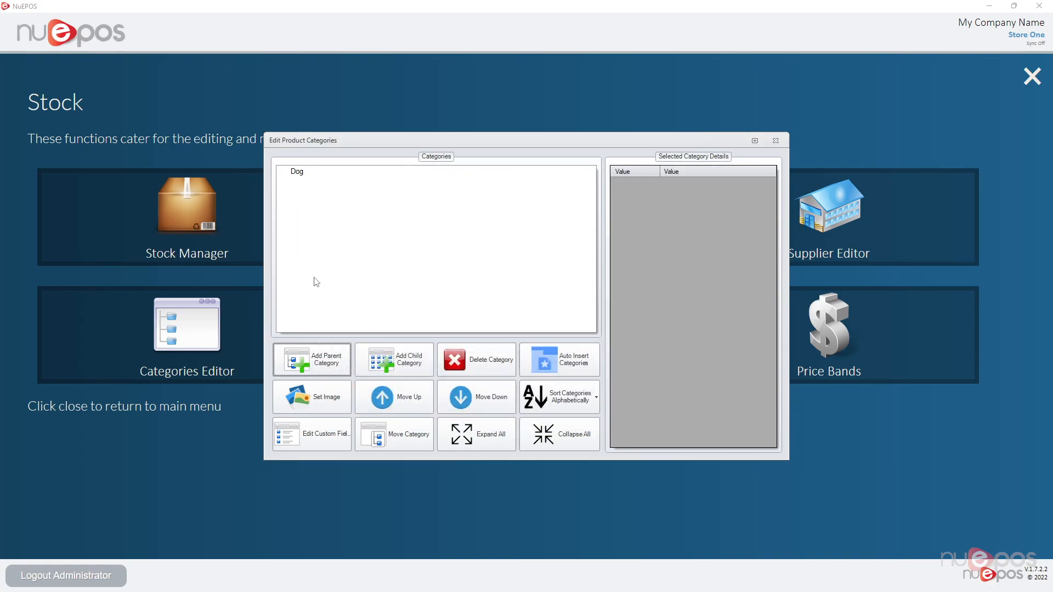
pyautogui.click(322, 370)
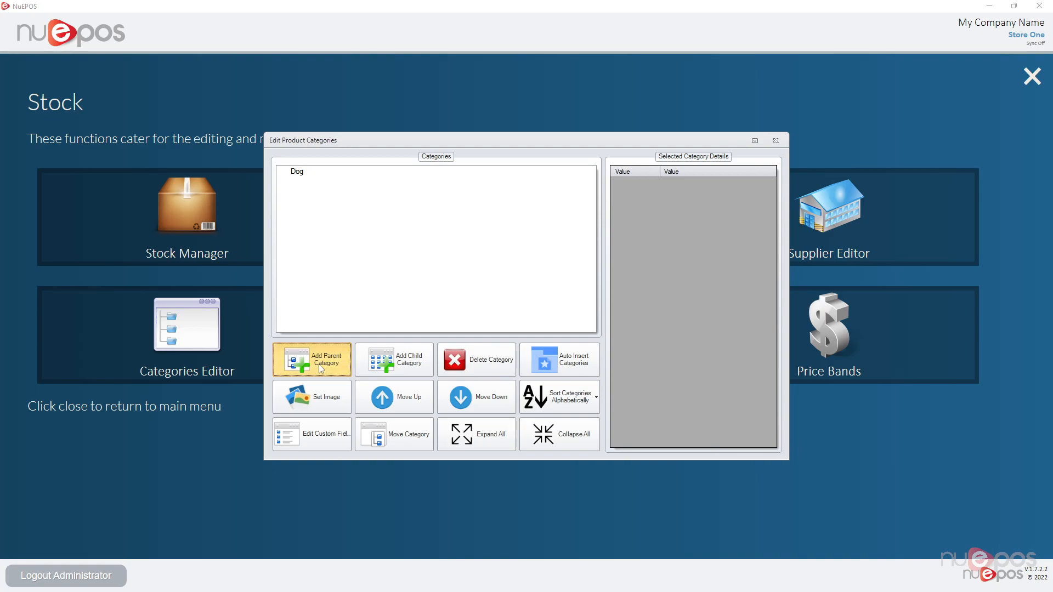
pyautogui.write('Cat')
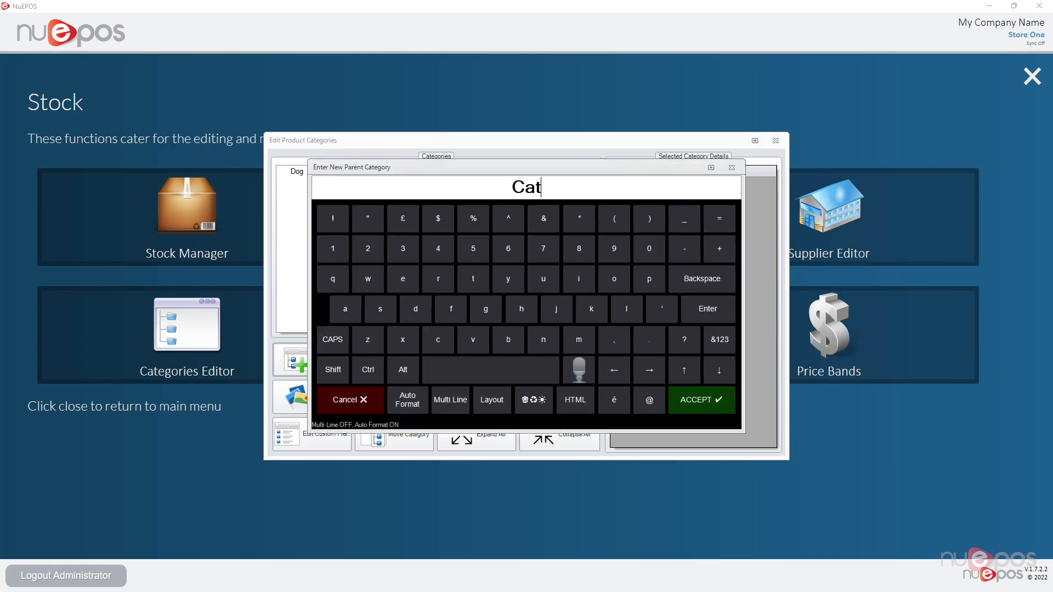
pyautogui.press('Return')
pyautogui.click(321, 369)
pyautogui.write('Aquatics')
pyautogui.press('Return')
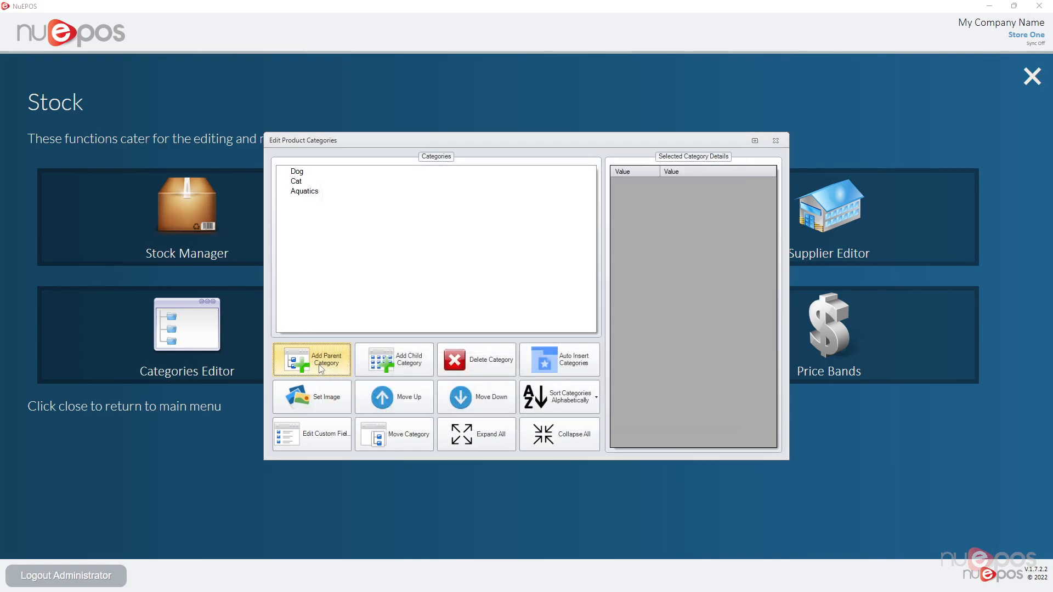
# Add the child categories Accessories and Collars under the Dog category
pyautogui.click(297, 172)
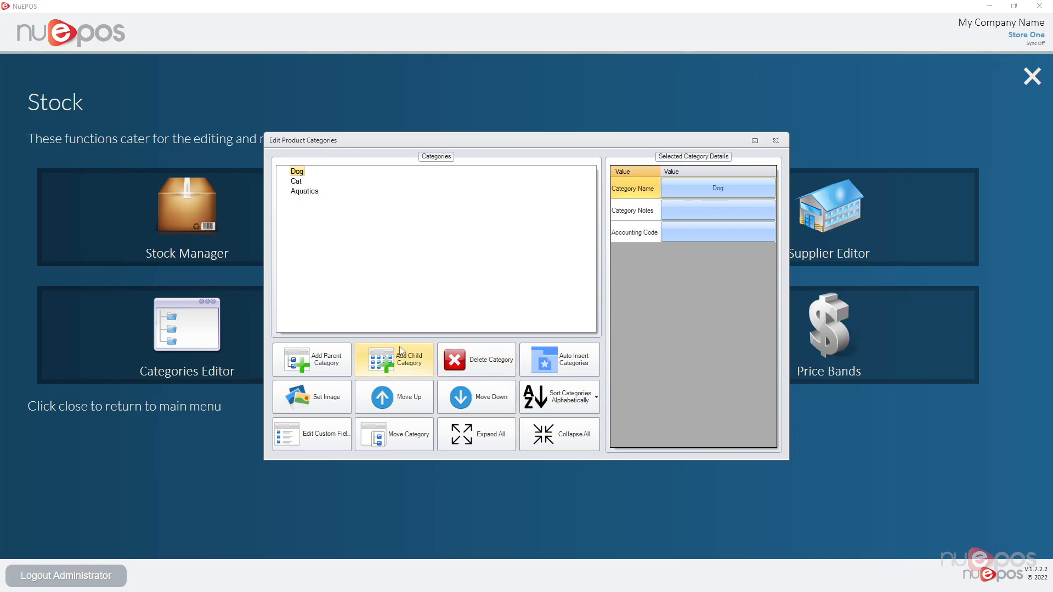
pyautogui.click(378, 362)
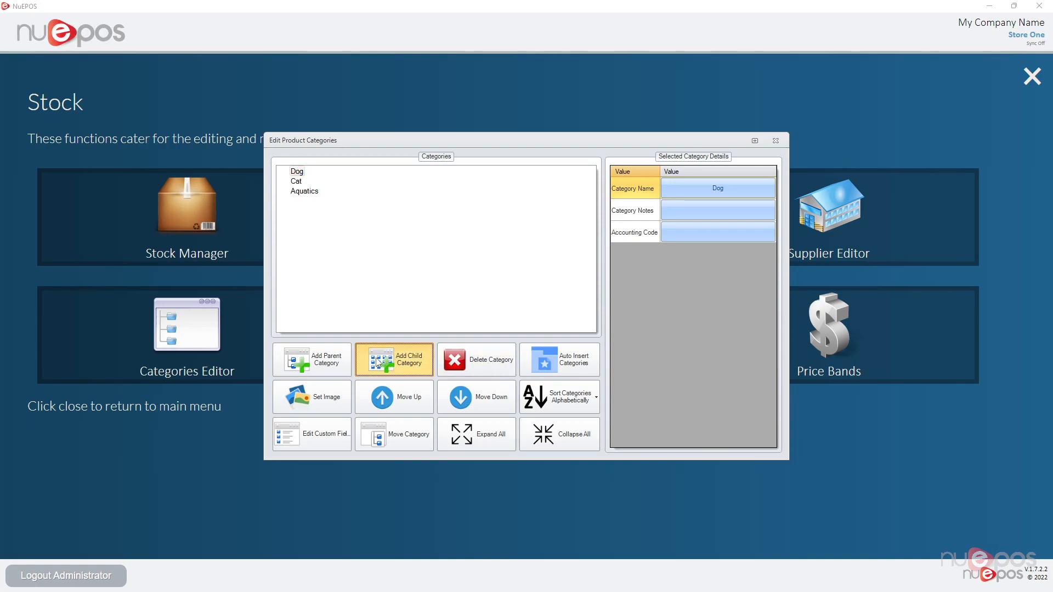
pyautogui.click(378, 362)
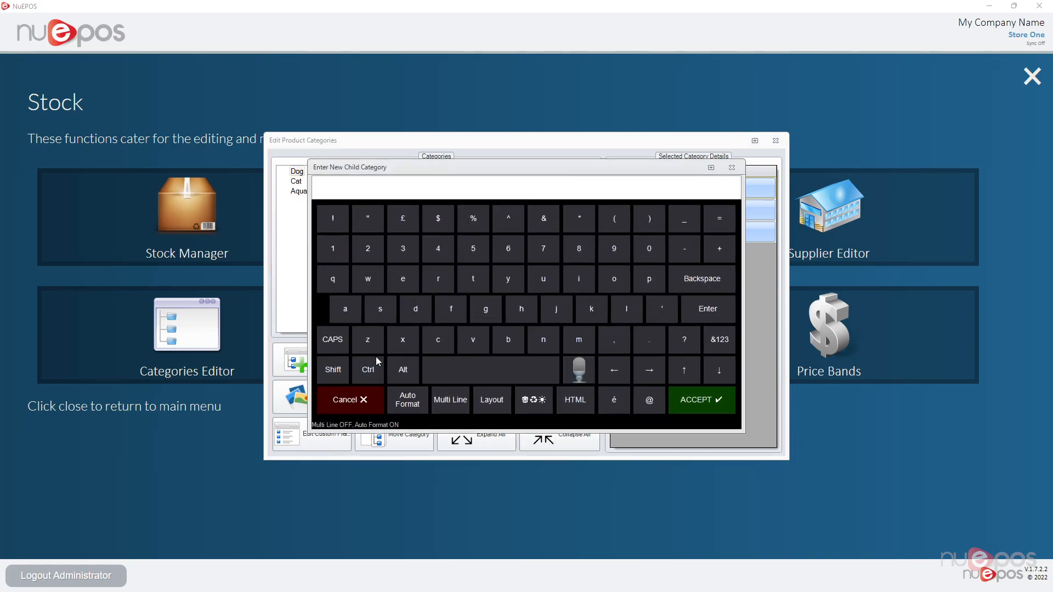
pyautogui.write('Accessories')
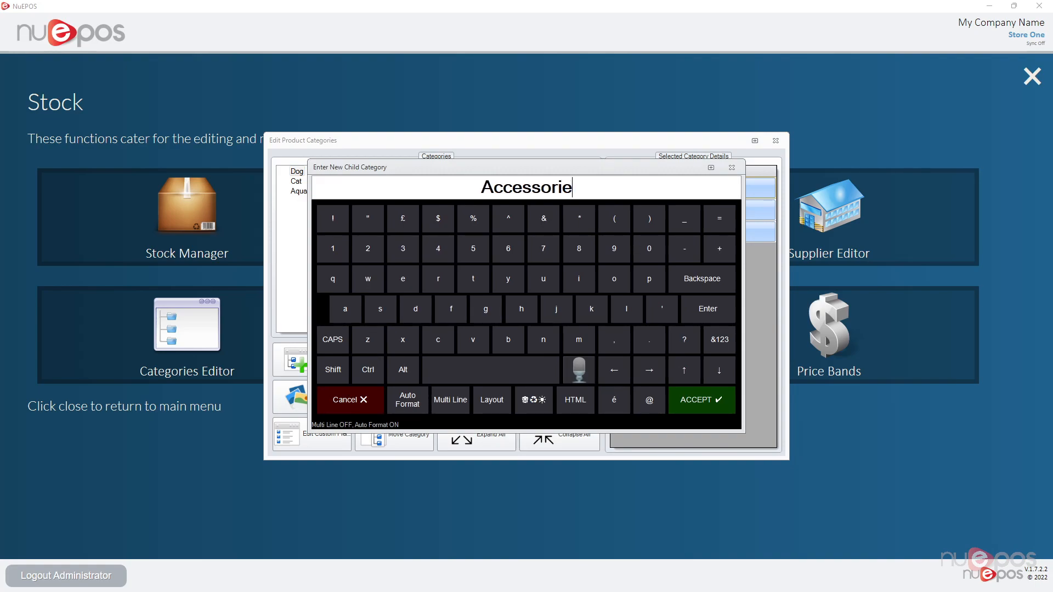
pyautogui.press('Return')
pyautogui.click(377, 362)
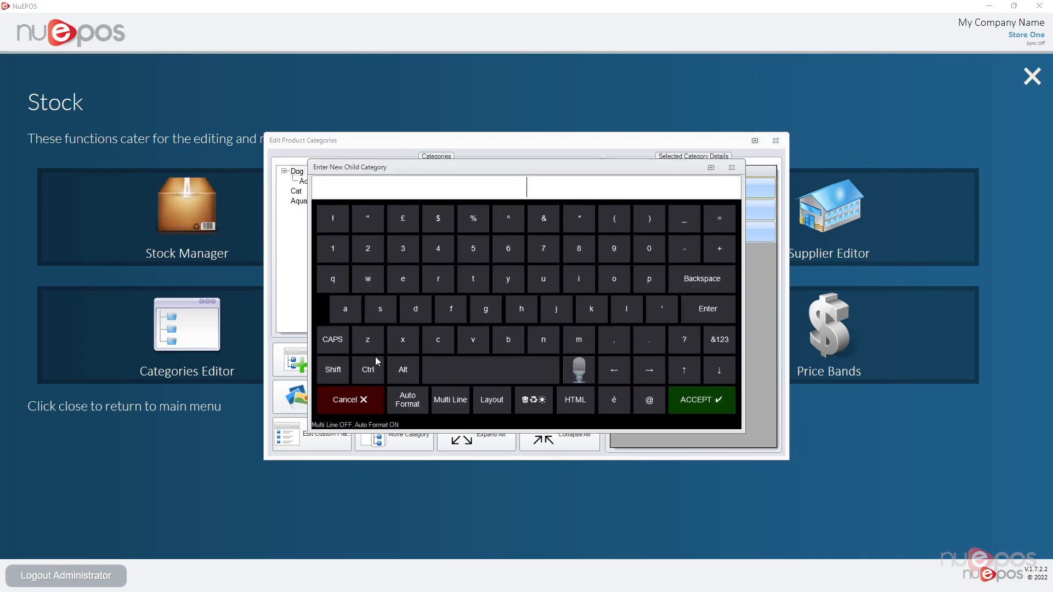
pyautogui.write('Collars')
pyautogui.press('Return')
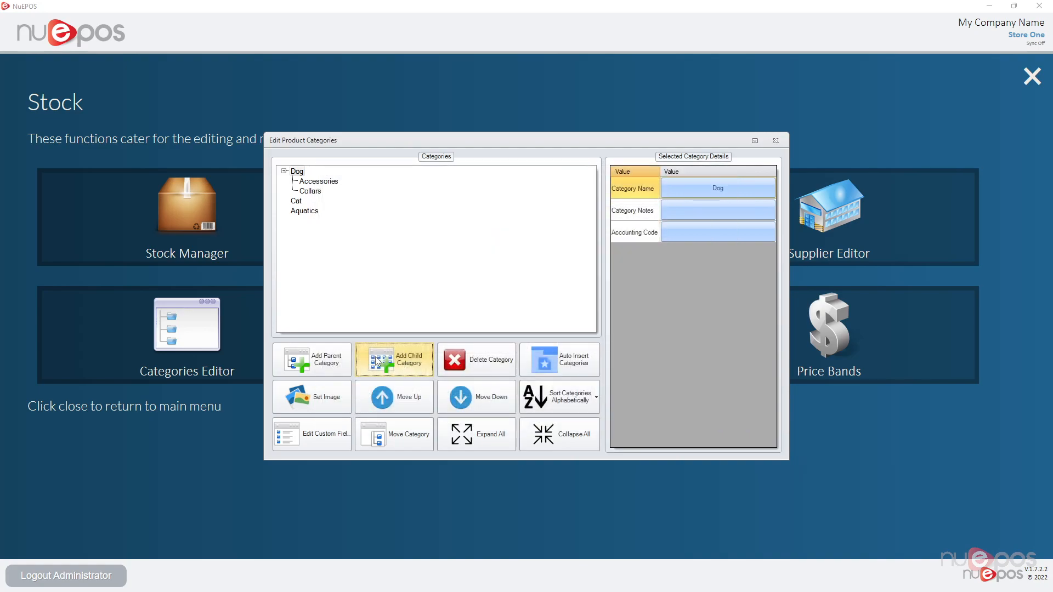
# Add three more child categories under Dog: Food, Leads and Training
pyautogui.click(378, 362)
pyautogui.write('Food')
pyautogui.press('Return')
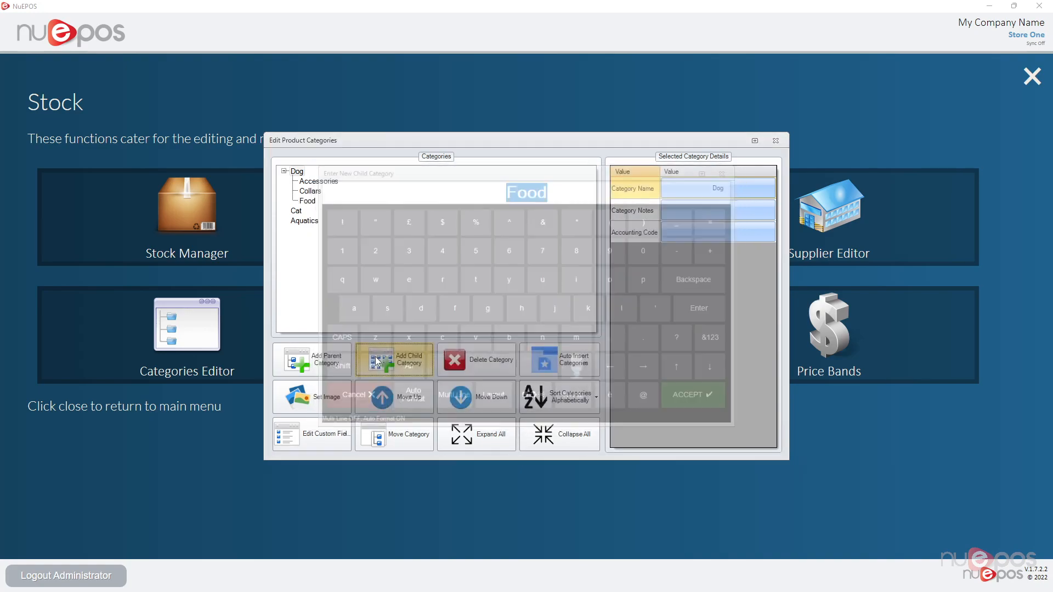
pyautogui.click(377, 362)
pyautogui.write('Leads')
pyautogui.press('Return')
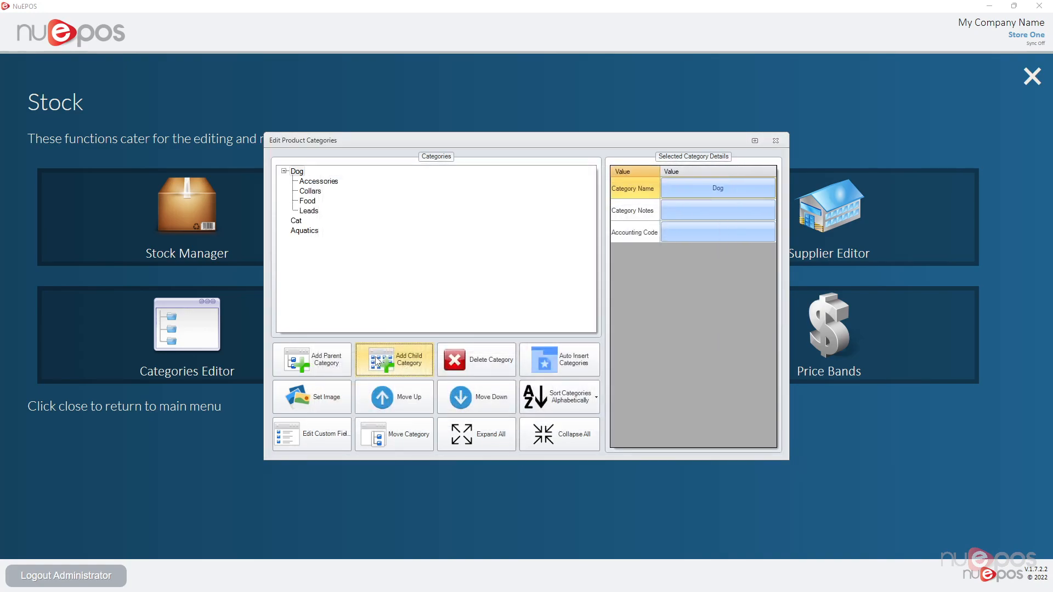
pyautogui.click(378, 362)
pyautogui.write('Training')
pyautogui.press('Return')
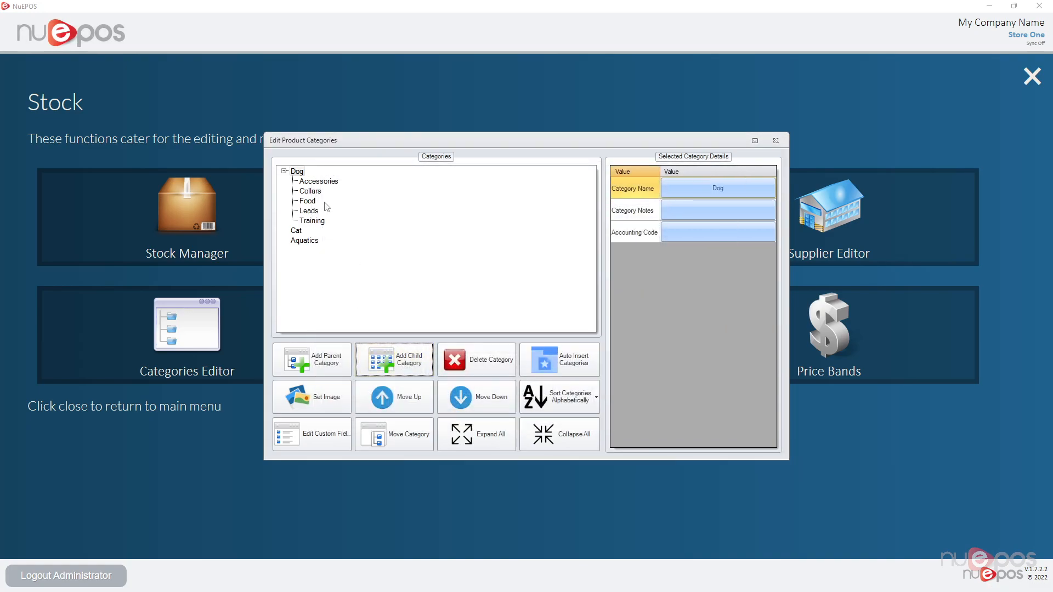
# Add the child categories Dry, Wet and Frozen under Dog's Food category
pyautogui.click(306, 202)
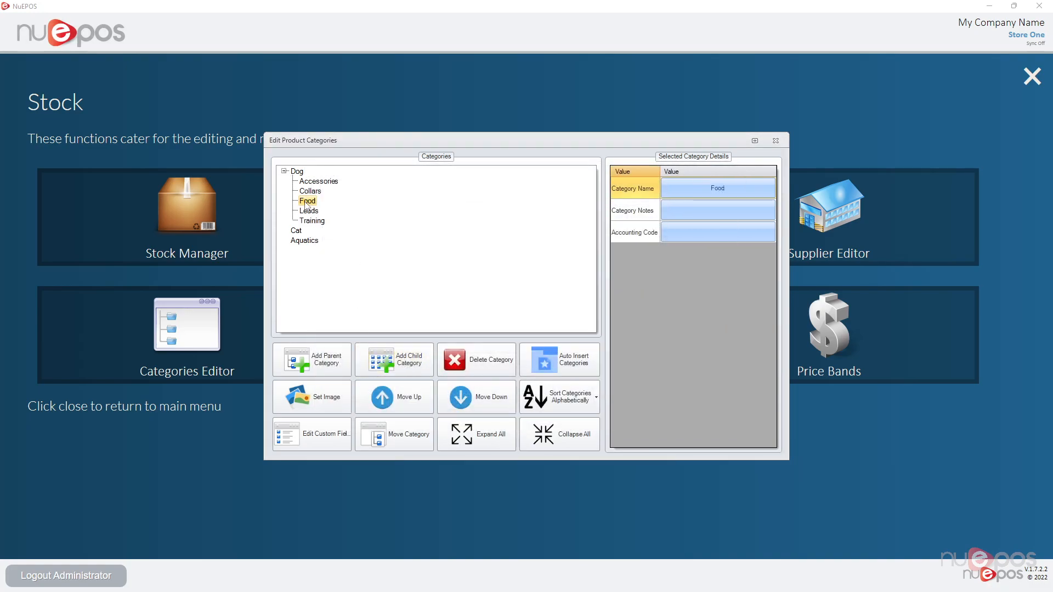
pyautogui.click(403, 356)
pyautogui.write('Dry')
pyautogui.press('Return')
pyautogui.click(405, 356)
pyautogui.write('Wet')
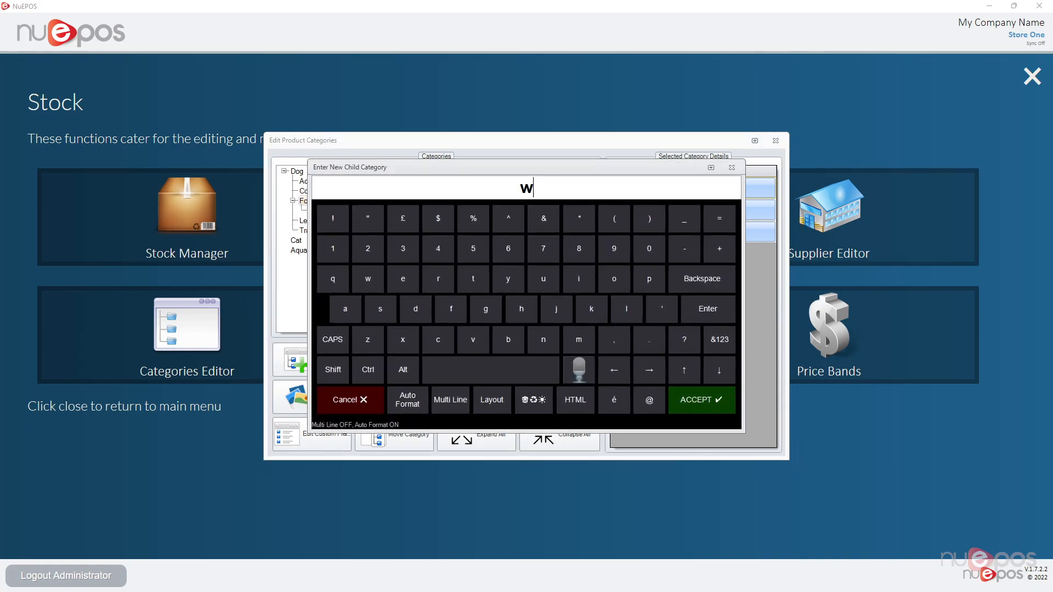
pyautogui.press('Return')
pyautogui.click(405, 357)
pyautogui.write('Frozen')
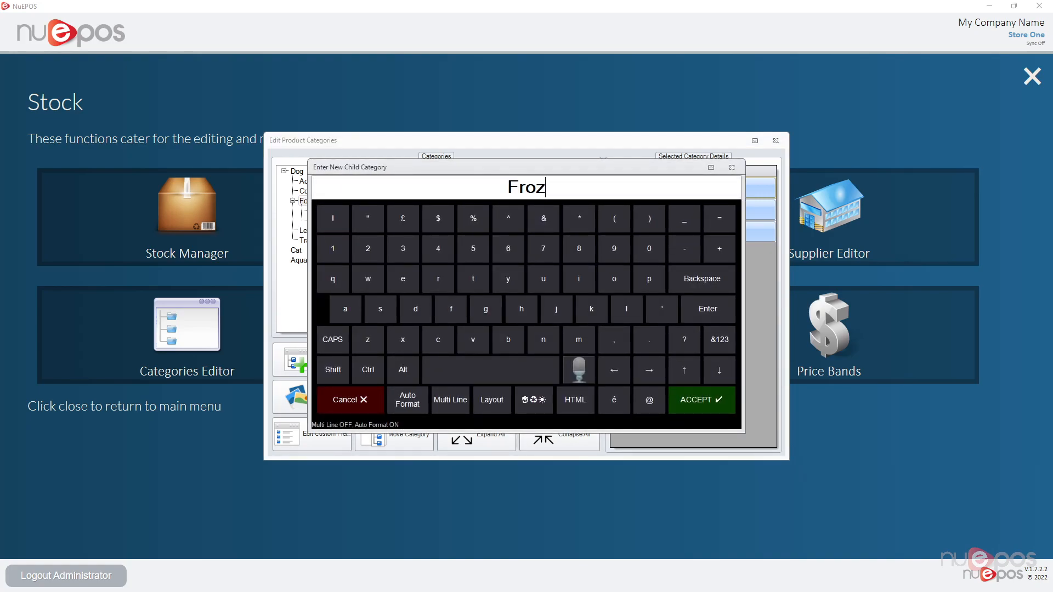
pyautogui.press('Return')
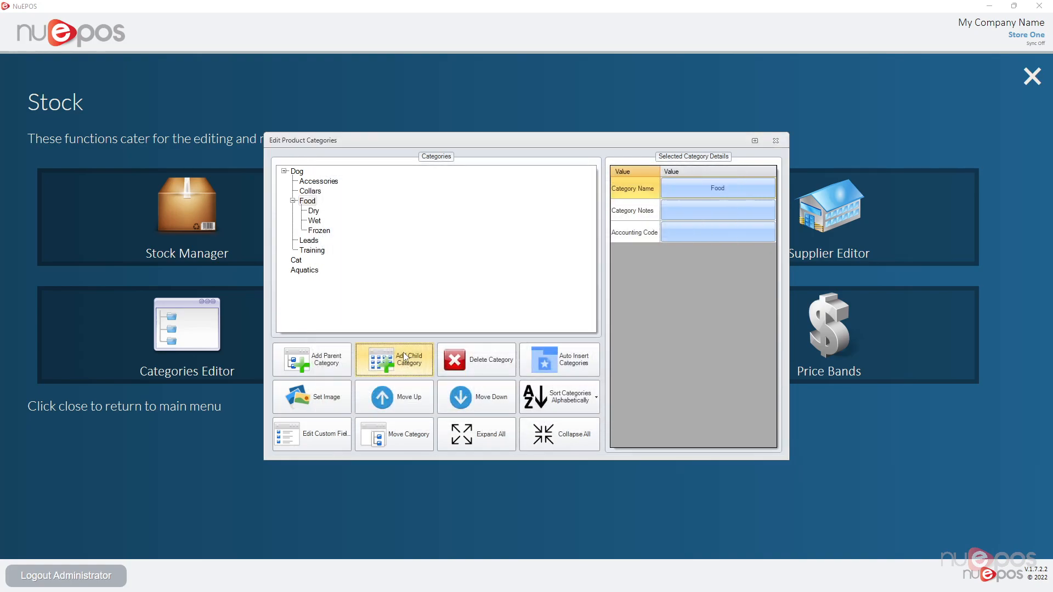
# Sort the child categories of Food alphabetically
pyautogui.click(307, 202)
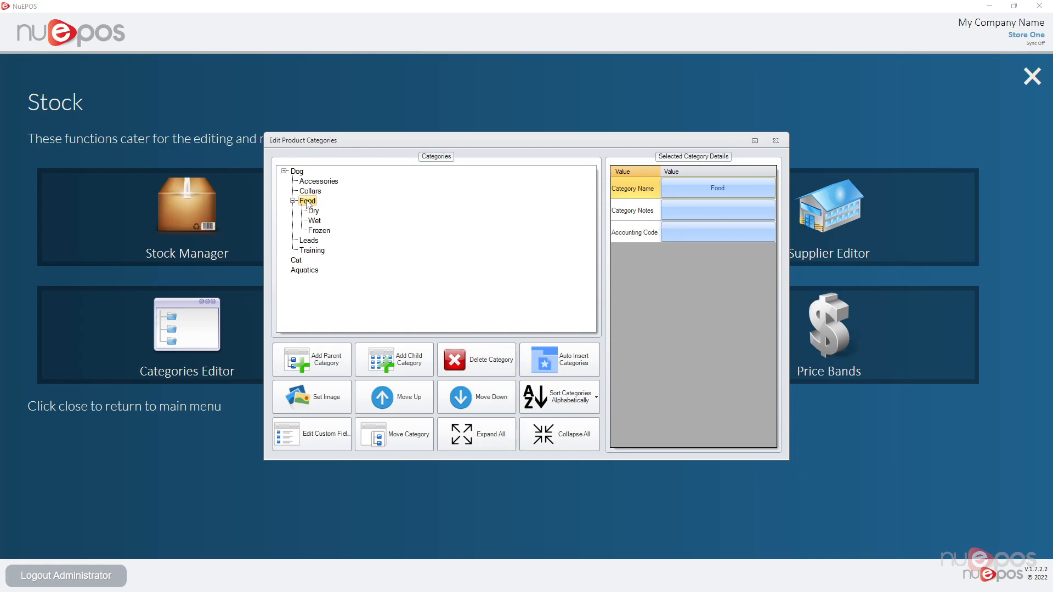
pyautogui.click(544, 405)
pyautogui.click(310, 202)
# Sort Dog's child categories alphabetically, and sort all root nodes as well
pyautogui.click(296, 173)
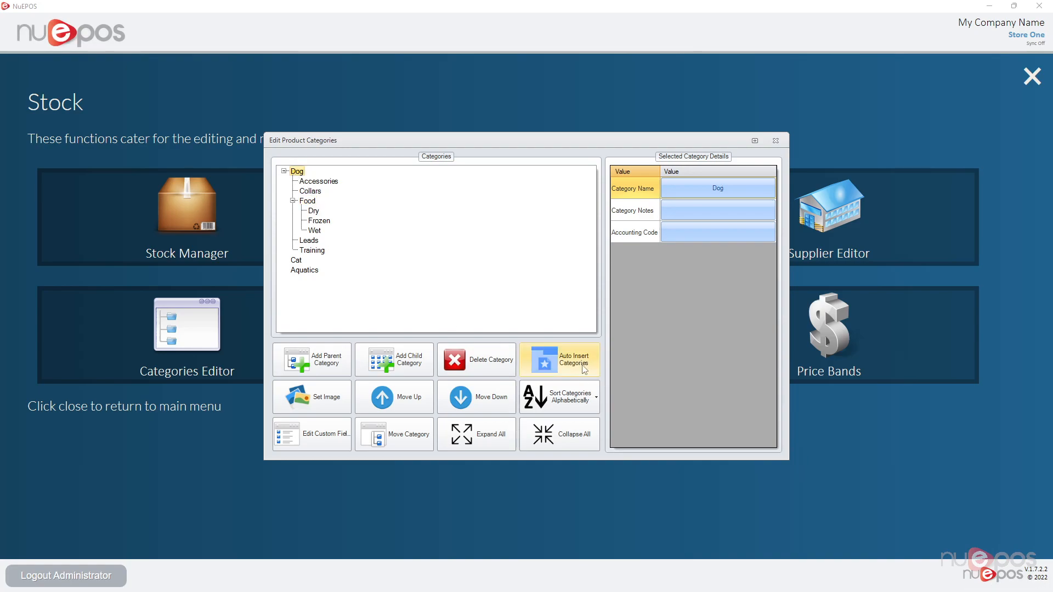
pyautogui.click(565, 396)
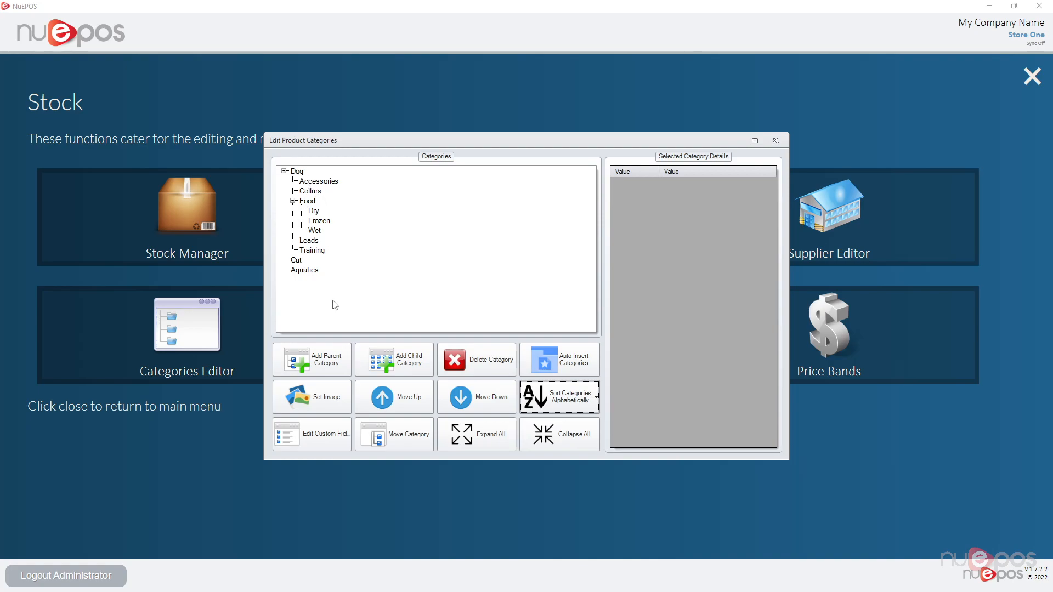
pyautogui.click(597, 396)
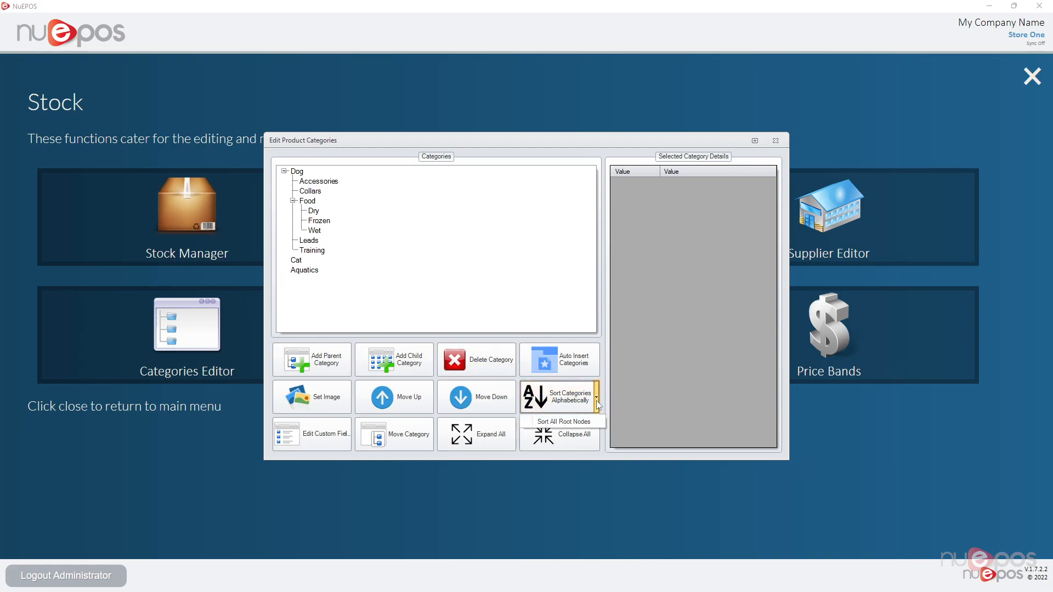
pyautogui.click(555, 422)
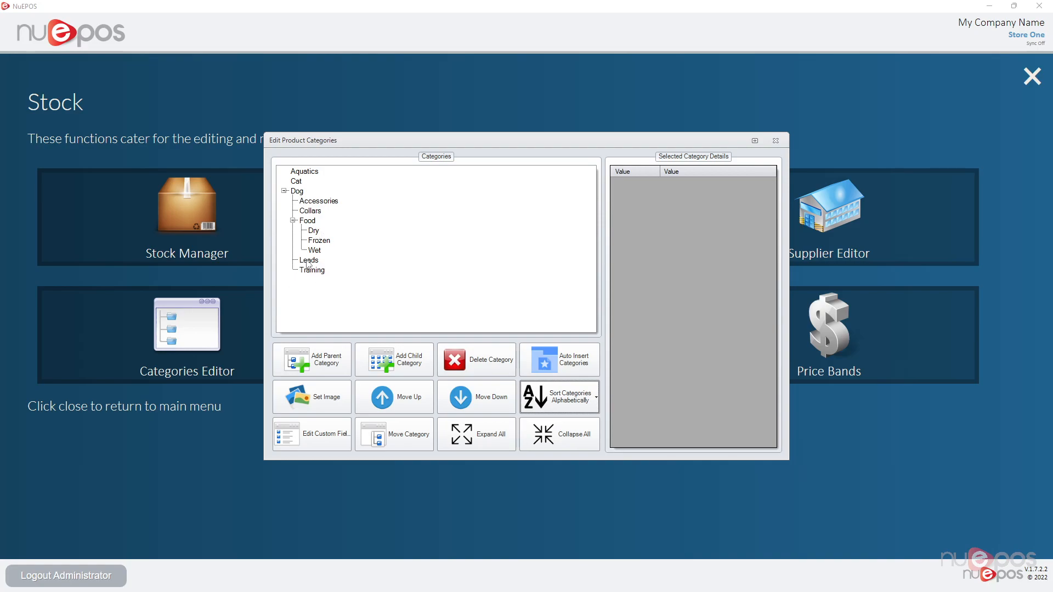
# Rename the Accessories category under Dog as Dog Accessories
pyautogui.click(313, 201)
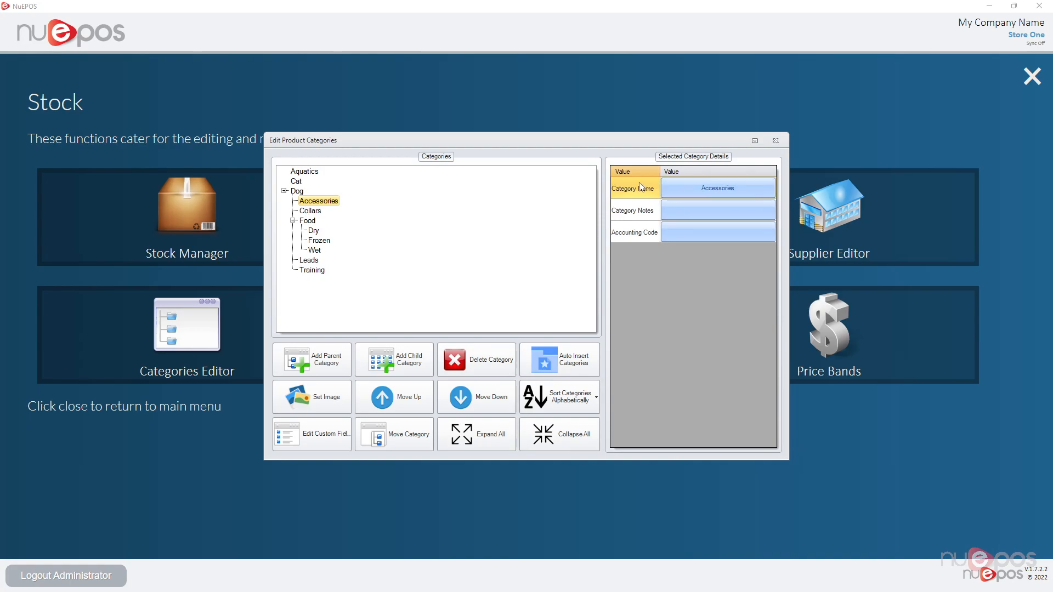
pyautogui.click(657, 188)
pyautogui.click(657, 188)
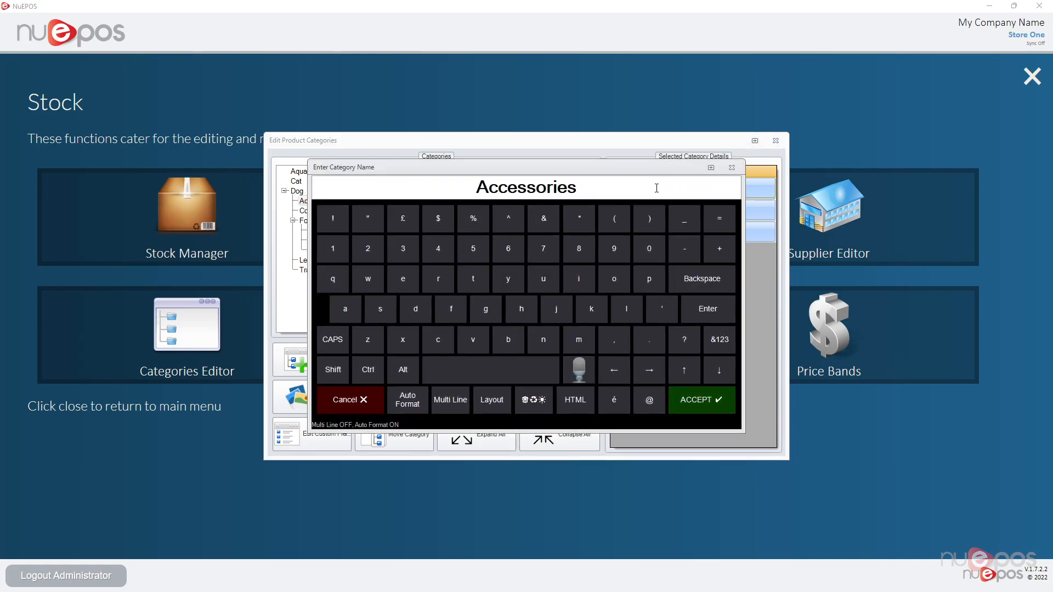
pyautogui.press('Home')
pyautogui.write('dog')
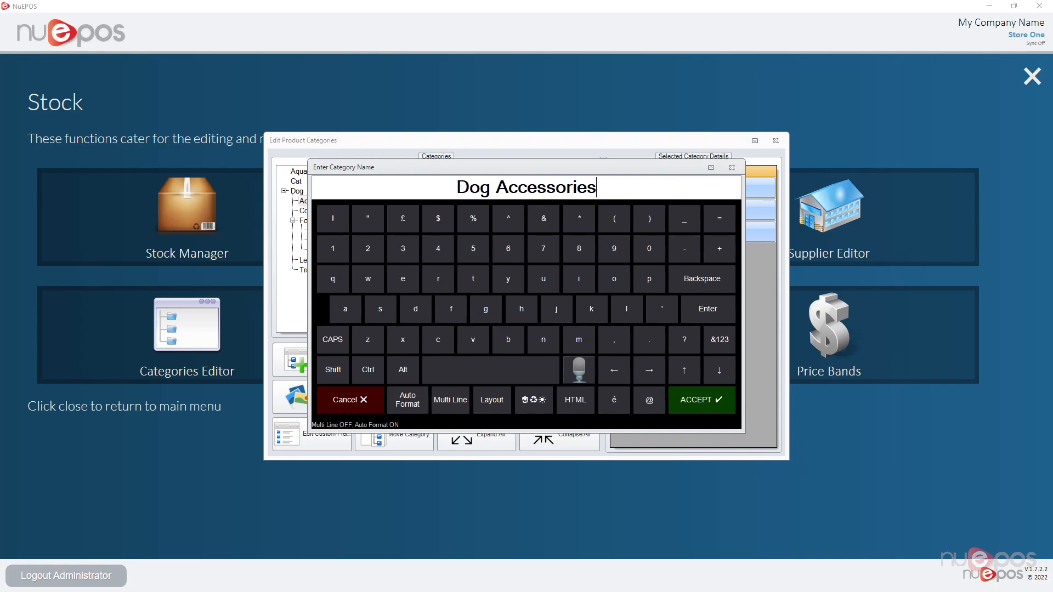
pyautogui.click(702, 403)
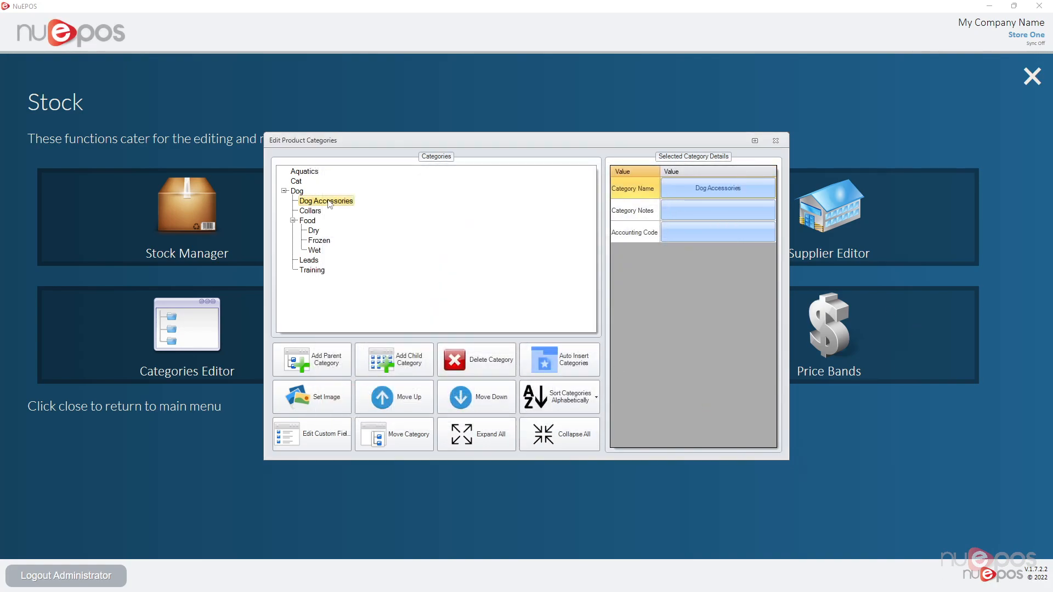
# Remove the word Dog from the Dog Accessories category name, leaving it as Accessories
pyautogui.click(734, 188)
pyautogui.click(470, 188)
pyautogui.click(496, 187)
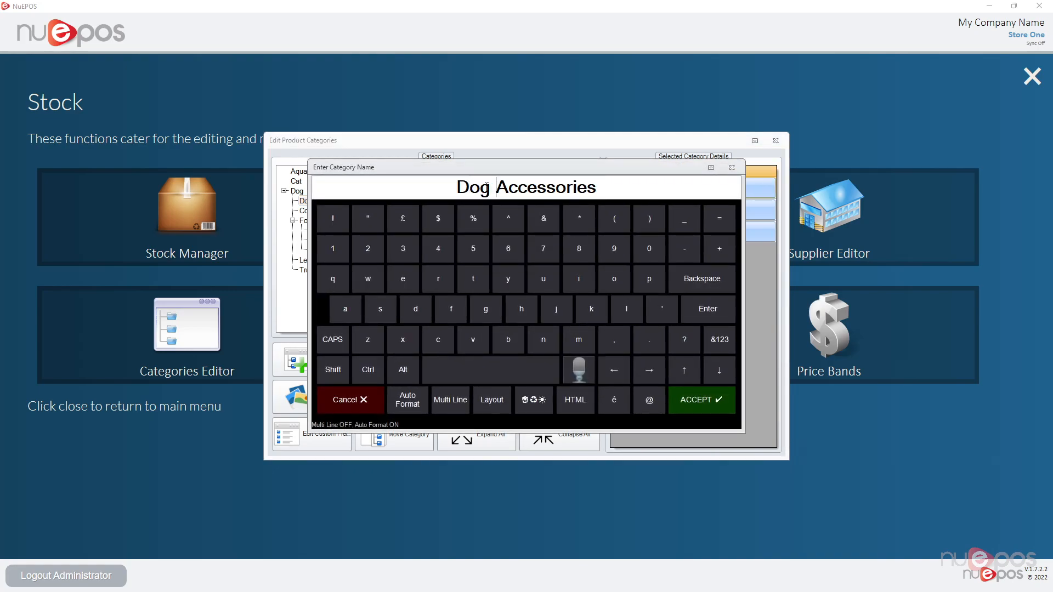
pyautogui.press('BackSpace')
pyautogui.press('BackSpace')
pyautogui.press('BackSpace')
pyautogui.press('BackSpace')
pyautogui.click(684, 398)
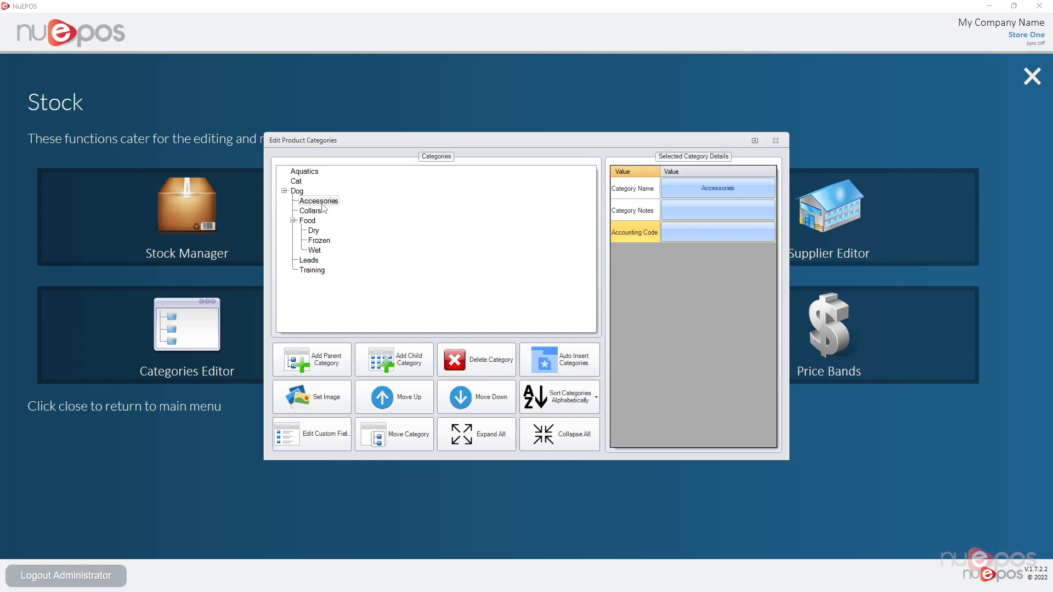
# Try to move the Dry category up within the Food branch
pyautogui.click(313, 231)
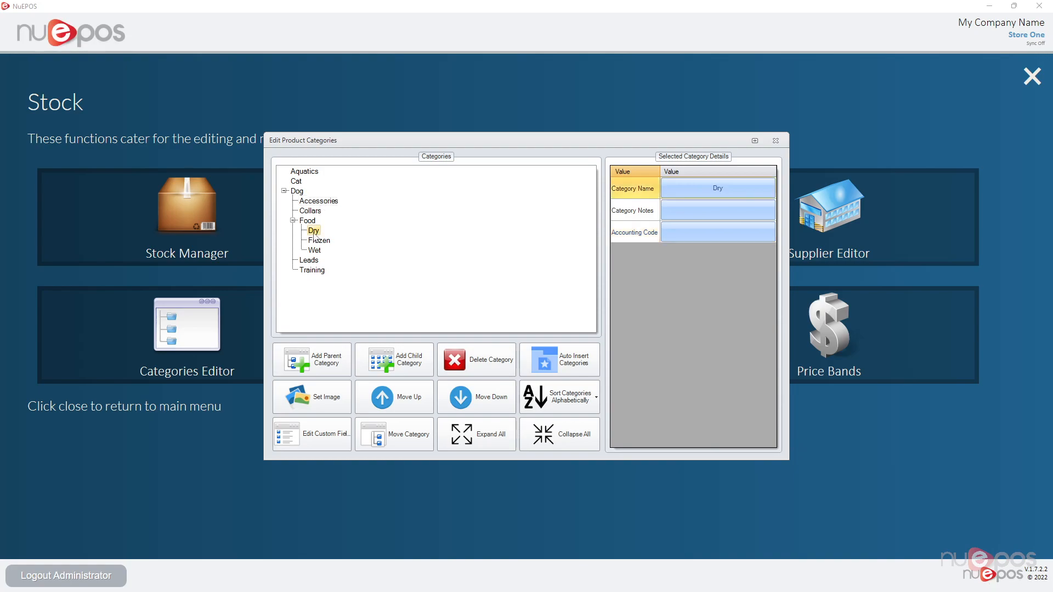
pyautogui.click(394, 400)
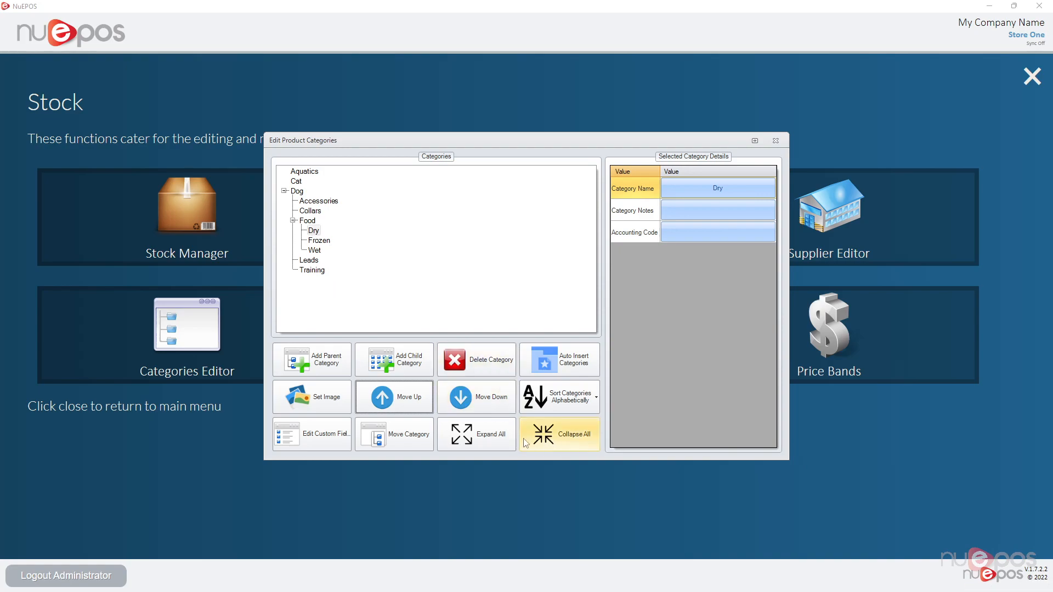
# Collapse and expand the whole category tree, and do the same with the Food branch under Dog
pyautogui.click(562, 442)
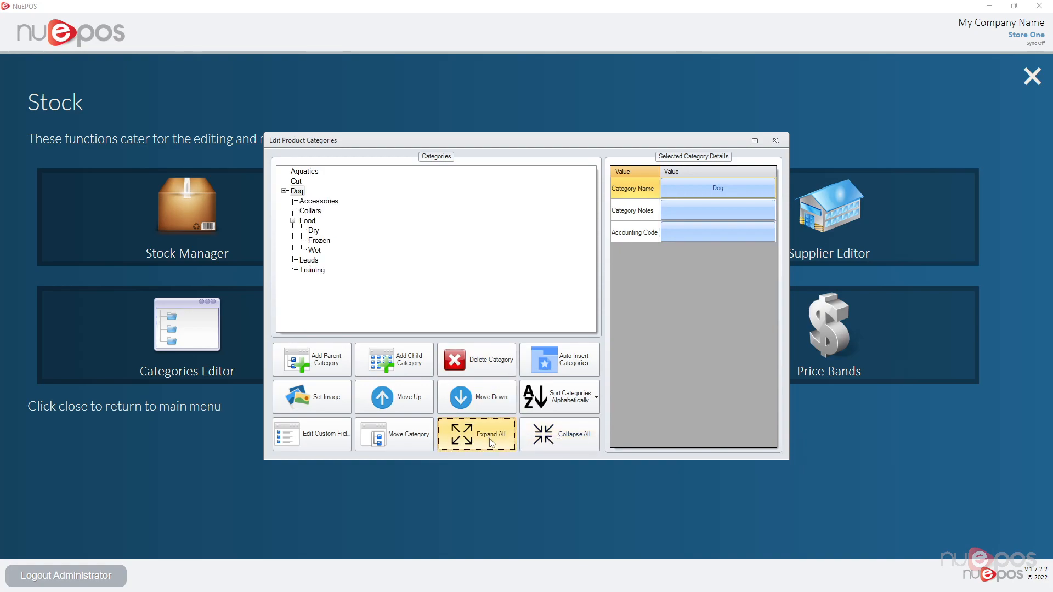
pyautogui.click(294, 221)
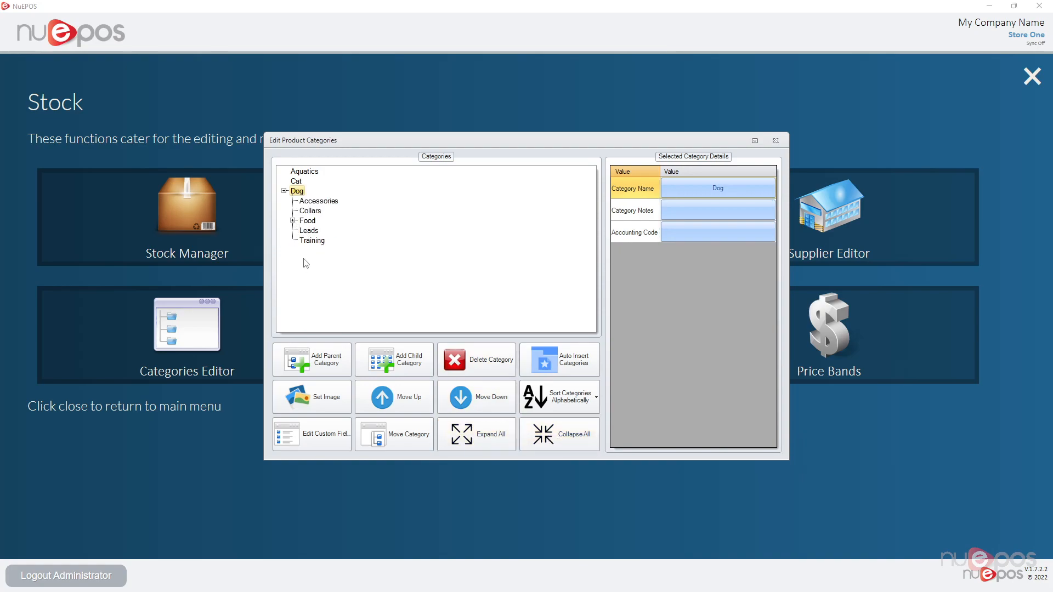
pyautogui.click(305, 222)
pyautogui.click(293, 220)
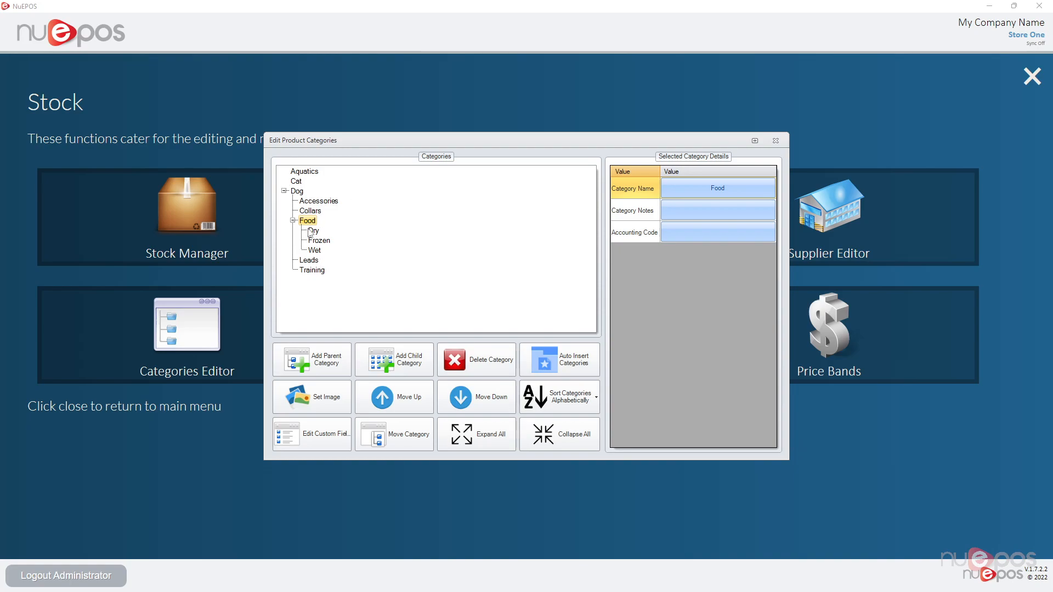
# Move the Food category with its child categories from Dog to the Cat category
pyautogui.click(298, 181)
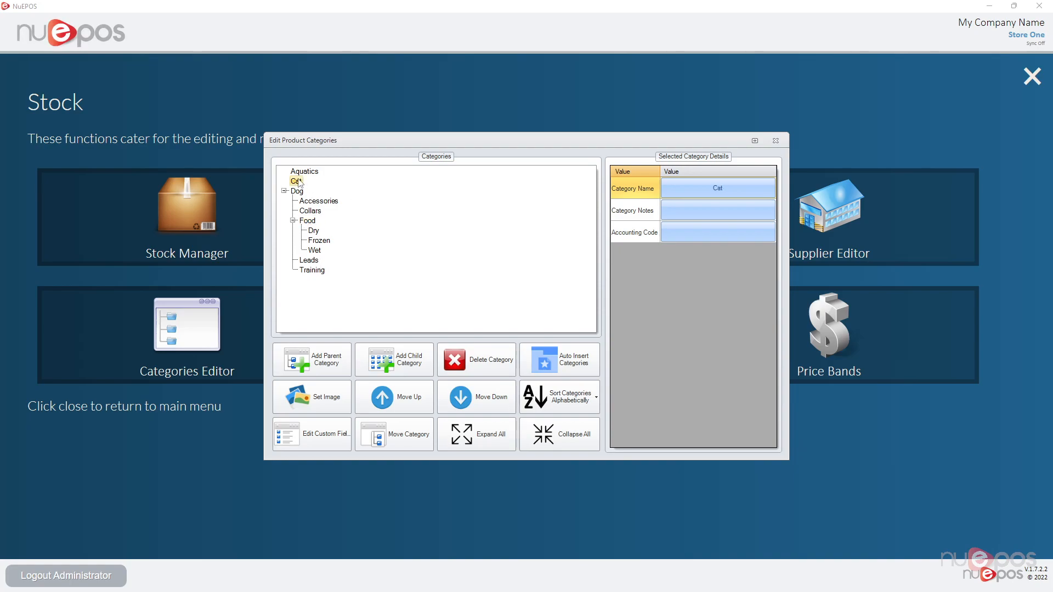
pyautogui.click(305, 222)
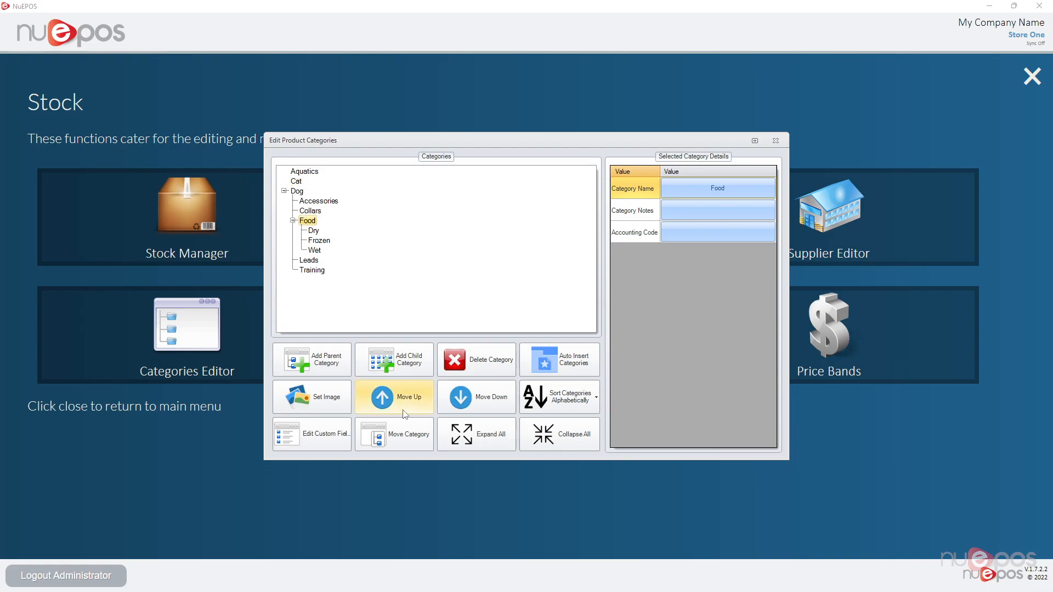
pyautogui.click(399, 436)
pyautogui.click(442, 243)
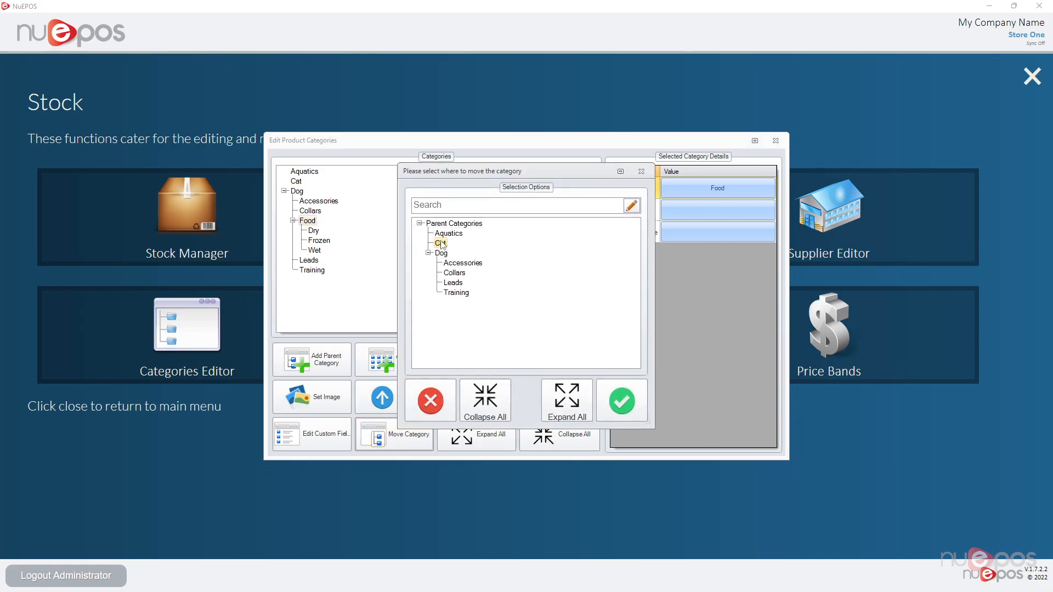
pyautogui.click(633, 408)
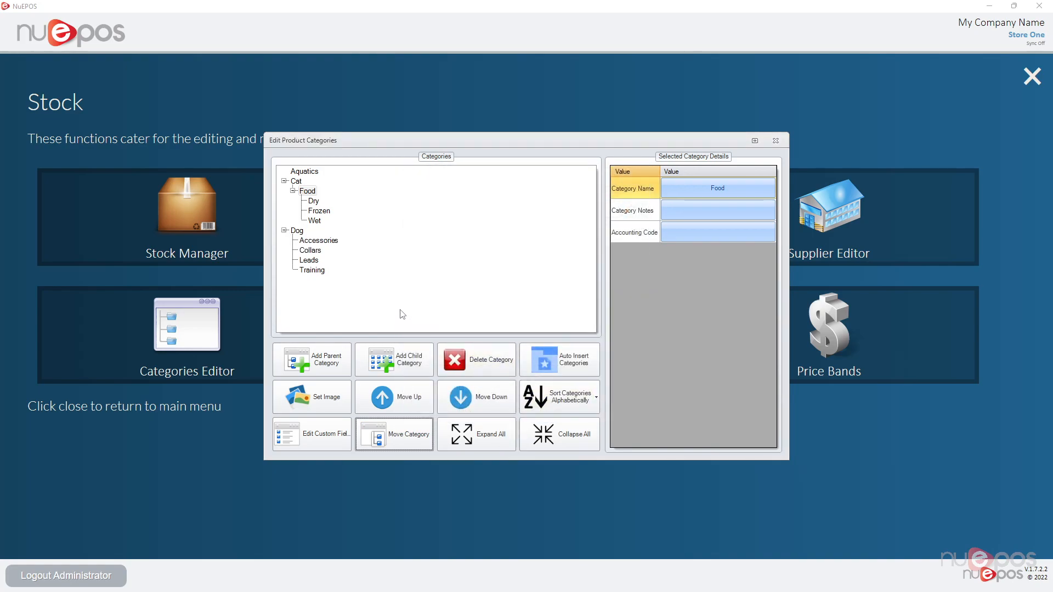
# Move the Food category from Cat back under the Dog category
pyautogui.click(306, 193)
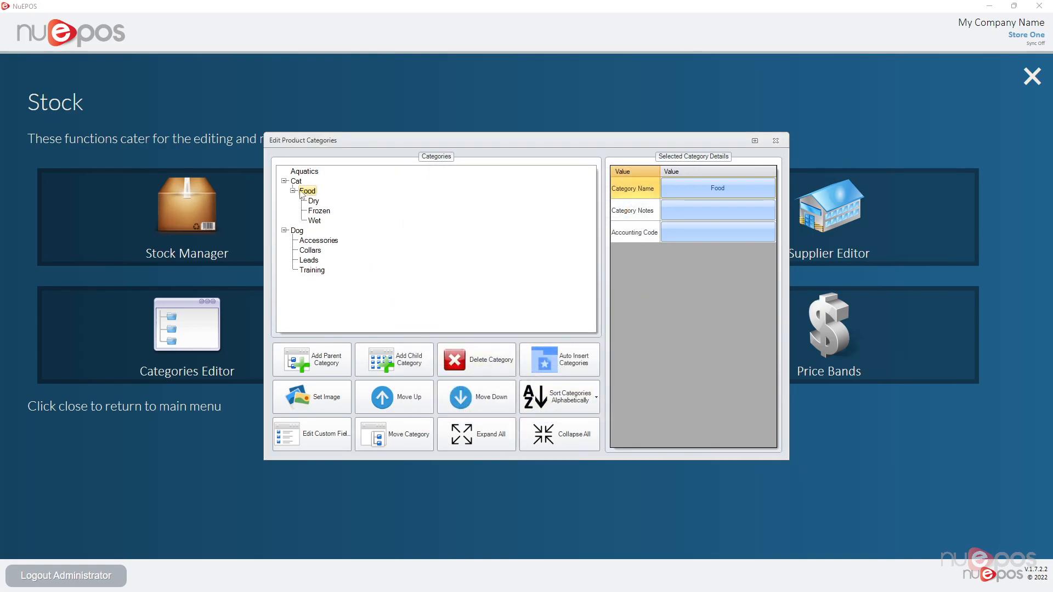
pyautogui.click(394, 435)
pyautogui.click(442, 253)
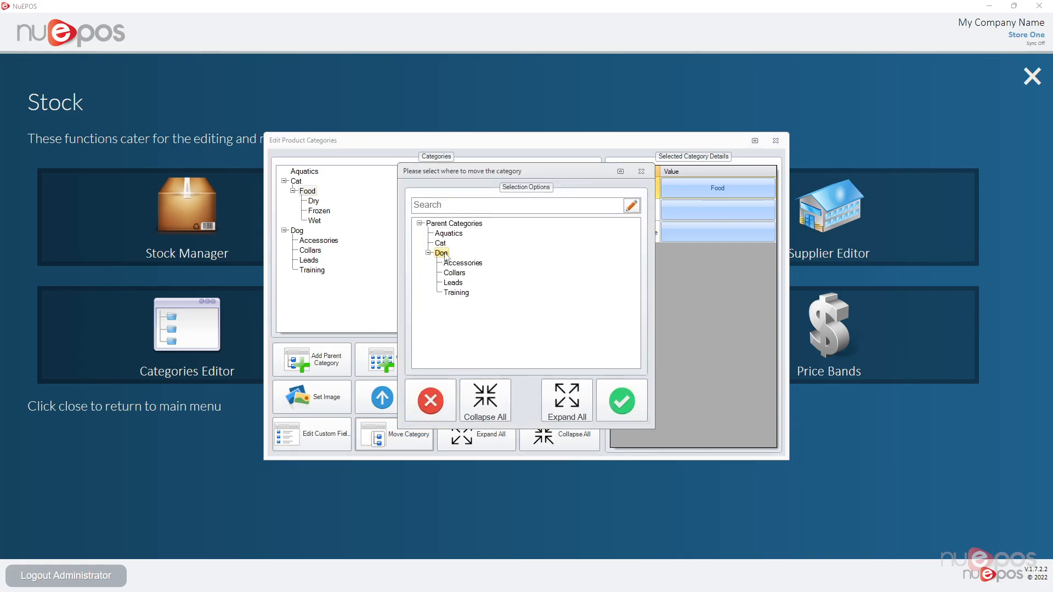
pyautogui.click(465, 206)
pyautogui.click(442, 255)
pyautogui.click(629, 402)
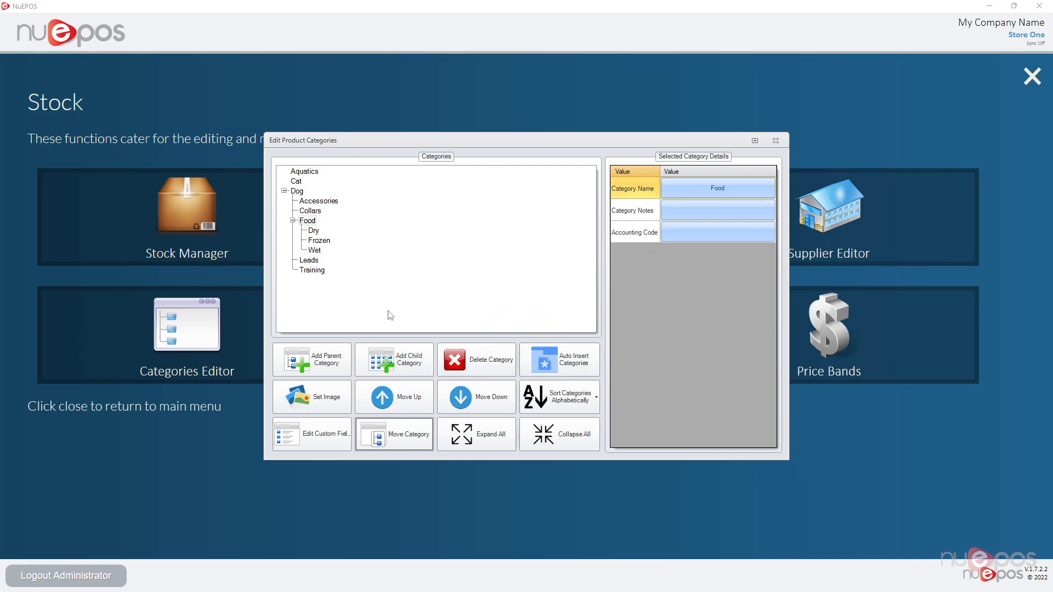
# Add a child category named Delete Me to the Food category under Dog
pyautogui.click(308, 221)
pyautogui.click(395, 364)
pyautogui.write('delete Me')
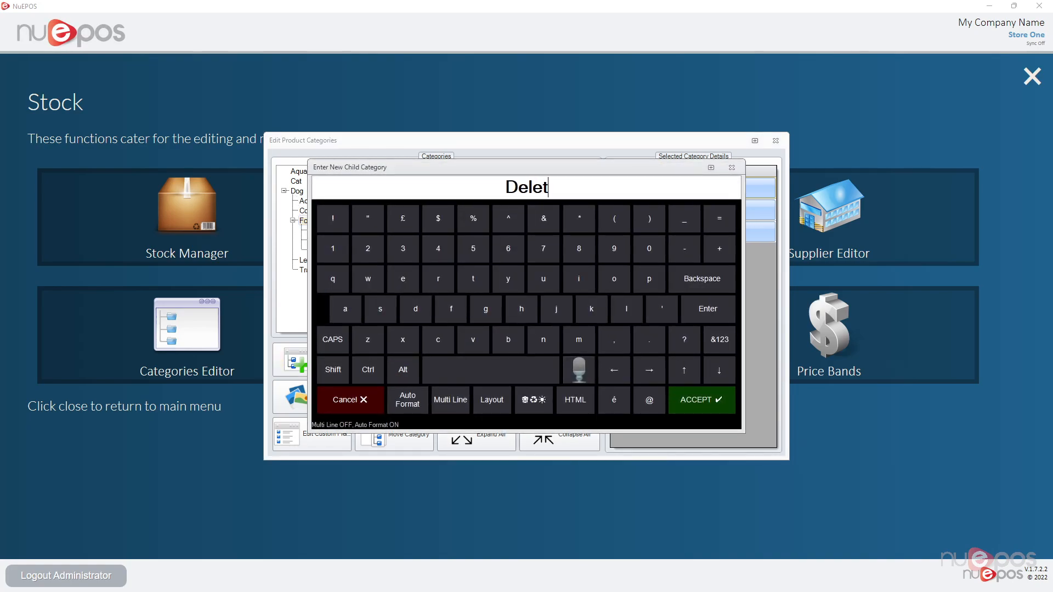
pyautogui.press('Return')
# Delete the Delete Me category from the Food branch and accept the deletion
pyautogui.click(318, 261)
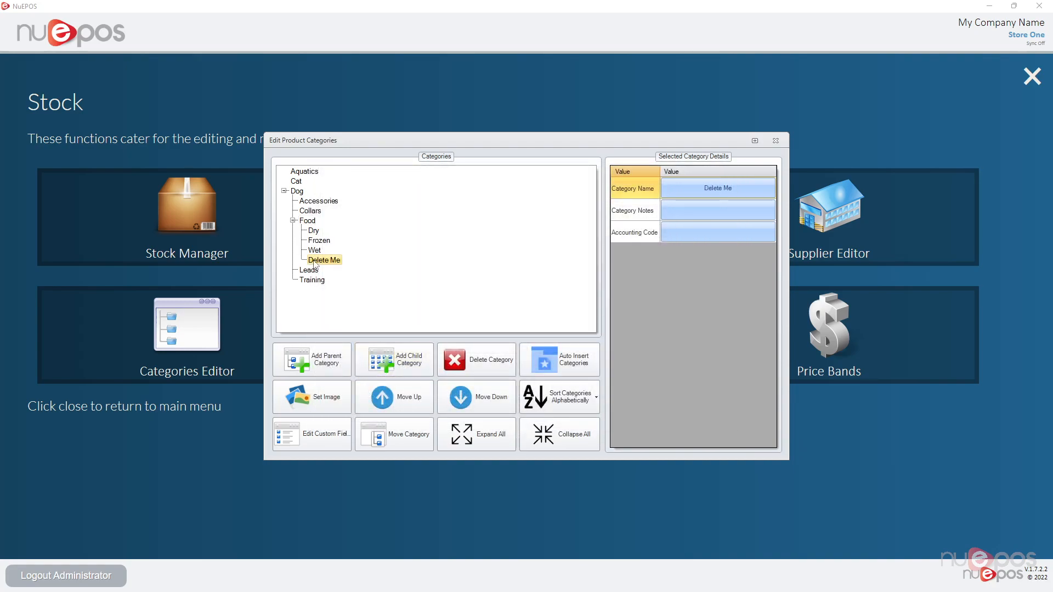
pyautogui.click(500, 363)
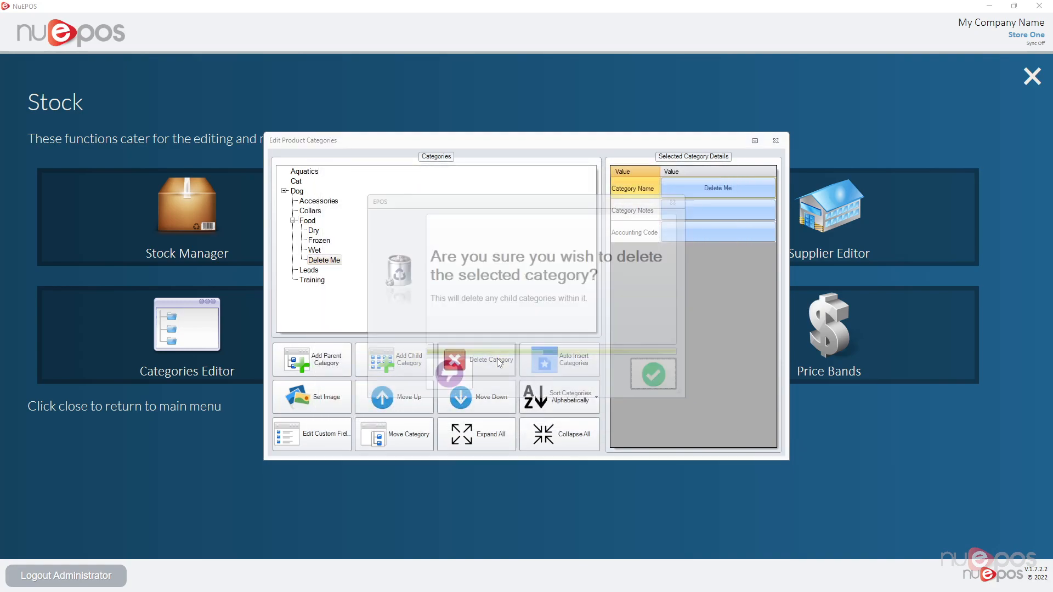
pyautogui.click(666, 384)
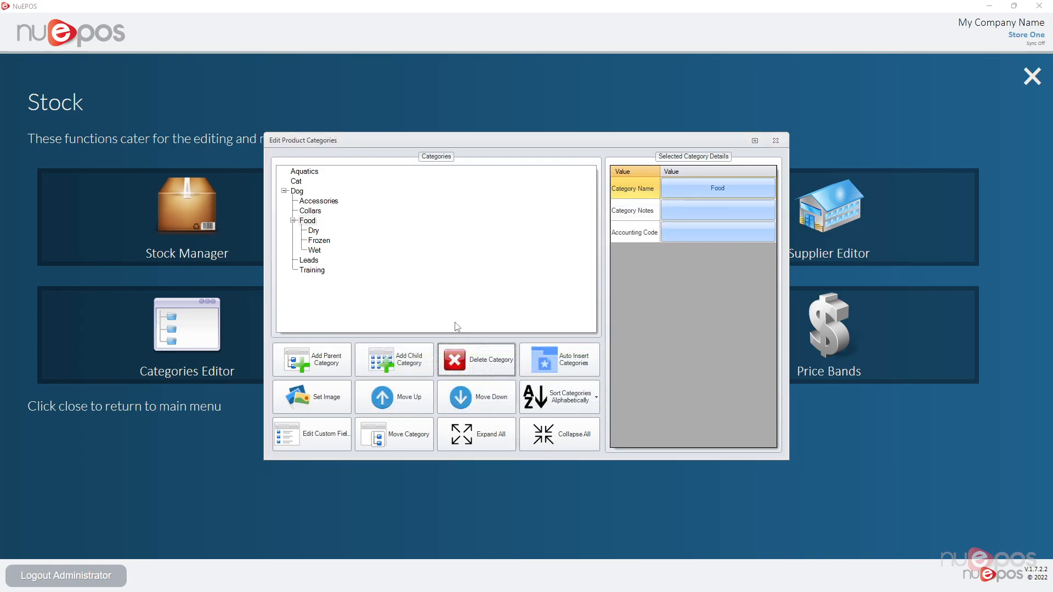
# View the custom fields editor for the Food category and close it without adding a field
pyautogui.click(310, 221)
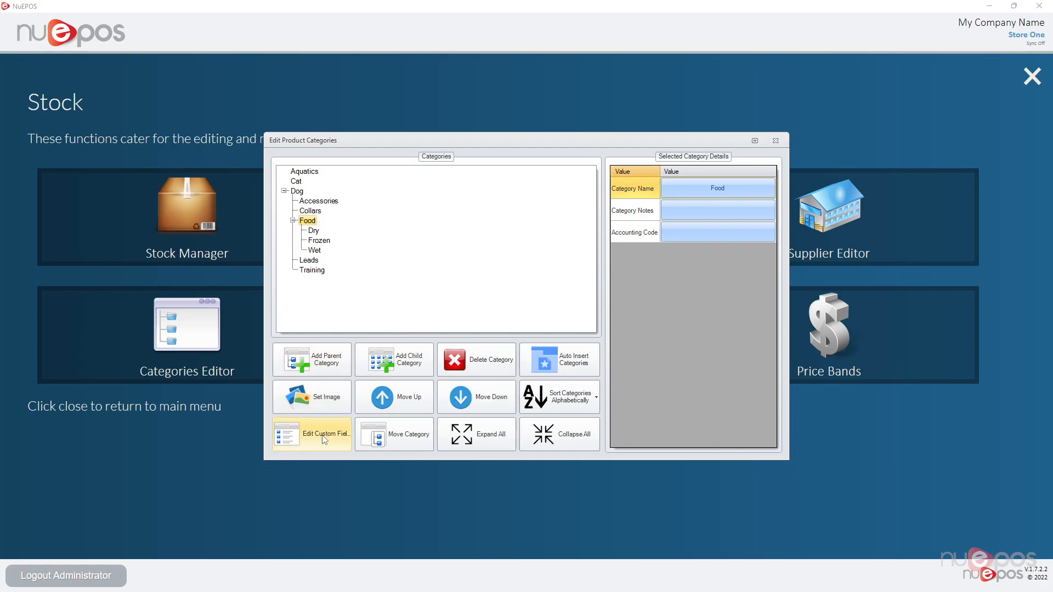
pyautogui.click(300, 440)
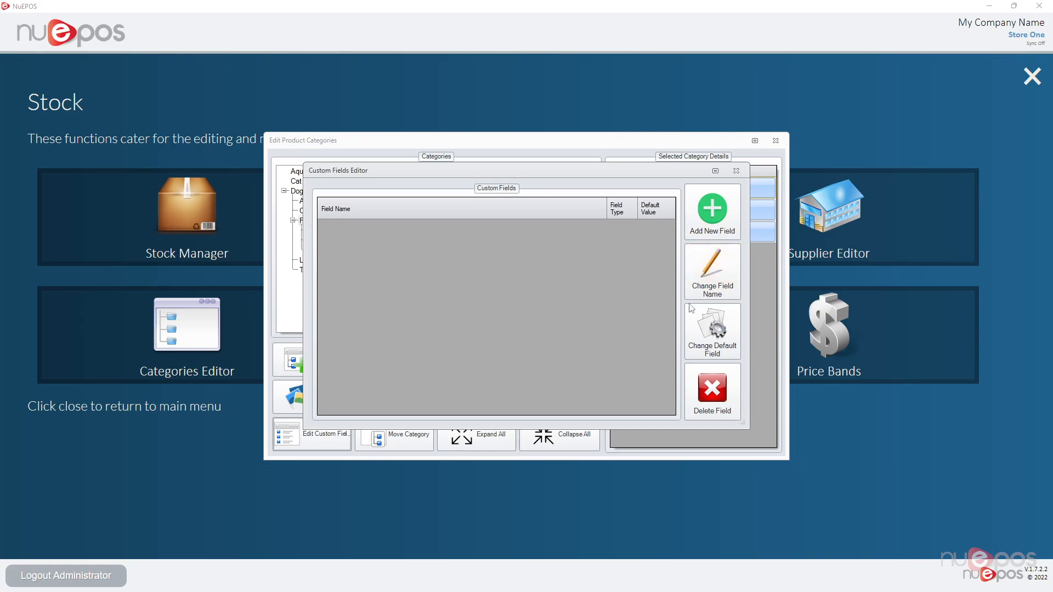
pyautogui.click(736, 170)
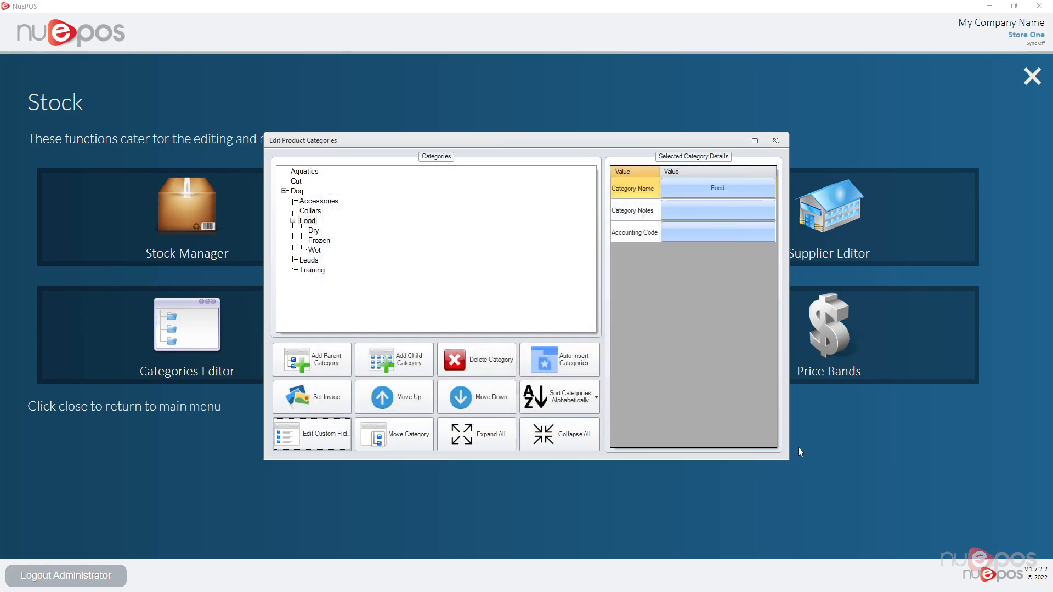
# Enlarge the category editing window and replace all existing categories with the automatically inserted Pet Store template
pyautogui.moveTo(785, 458); pyautogui.dragTo(871, 479)
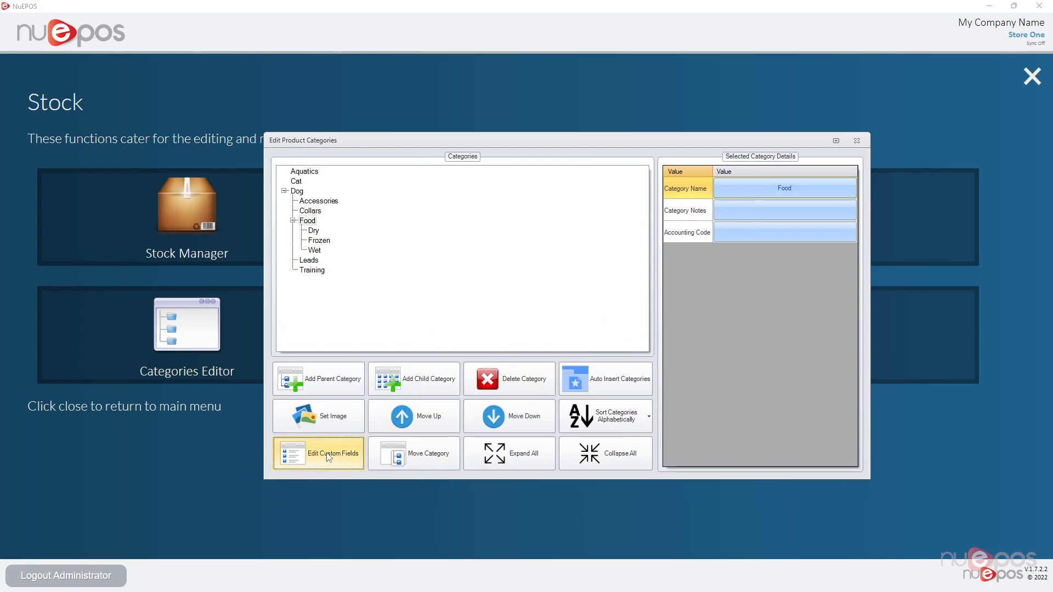
pyautogui.click(377, 282)
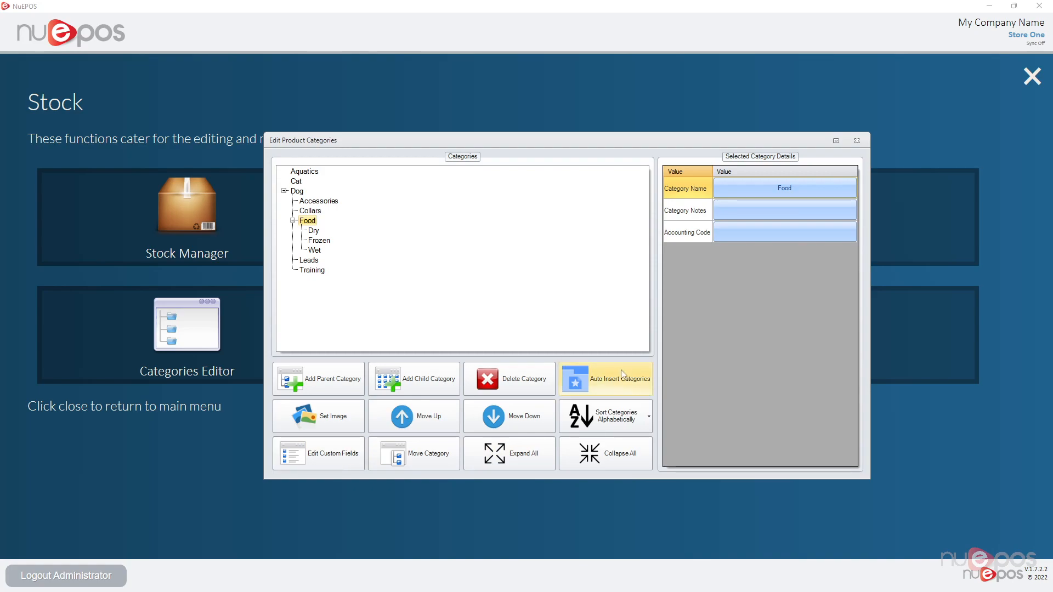
pyautogui.click(607, 385)
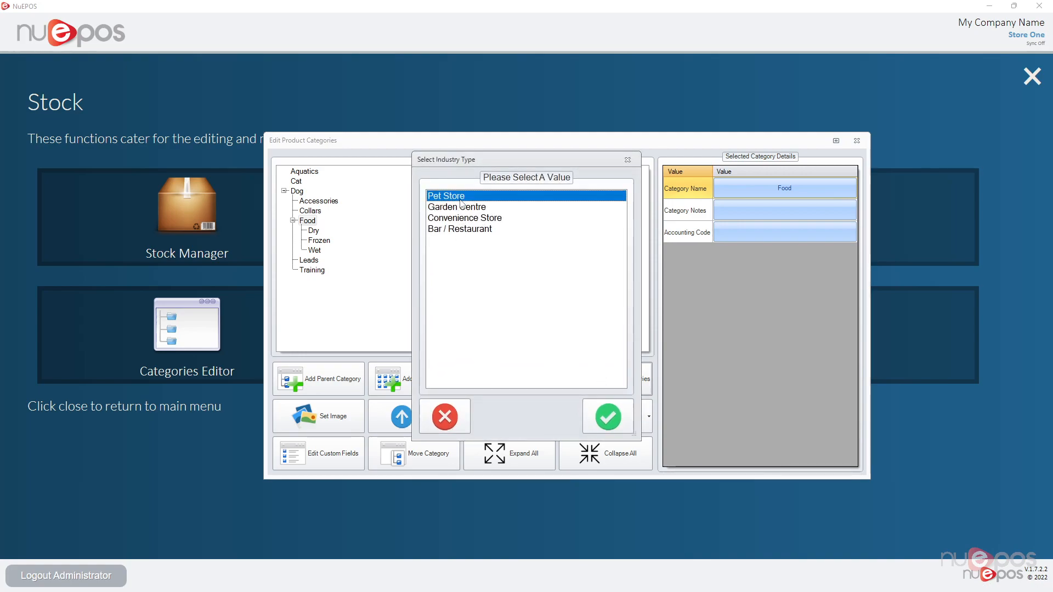
pyautogui.click(614, 419)
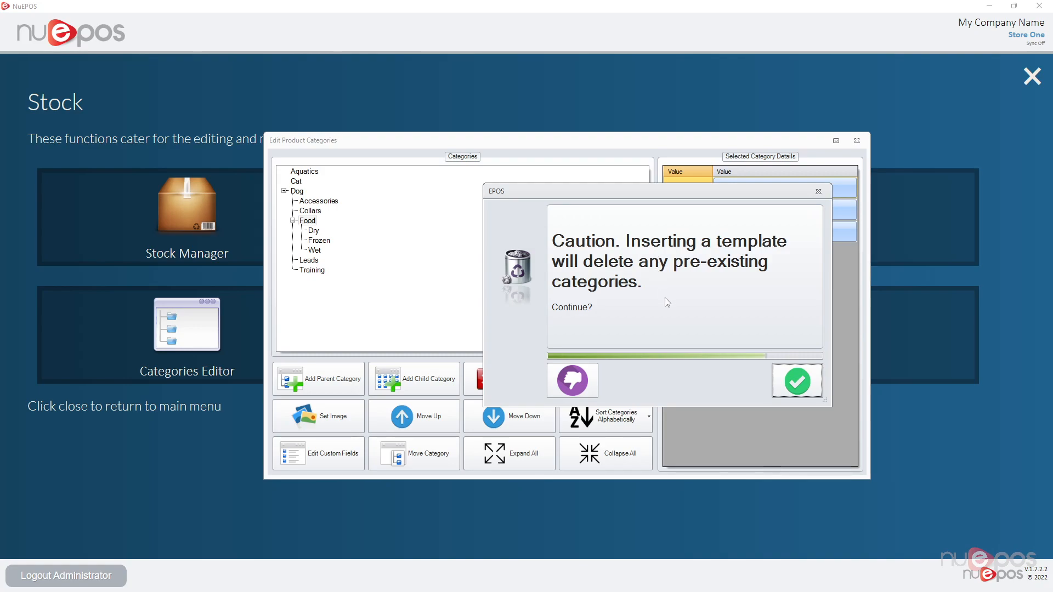
pyautogui.click(796, 390)
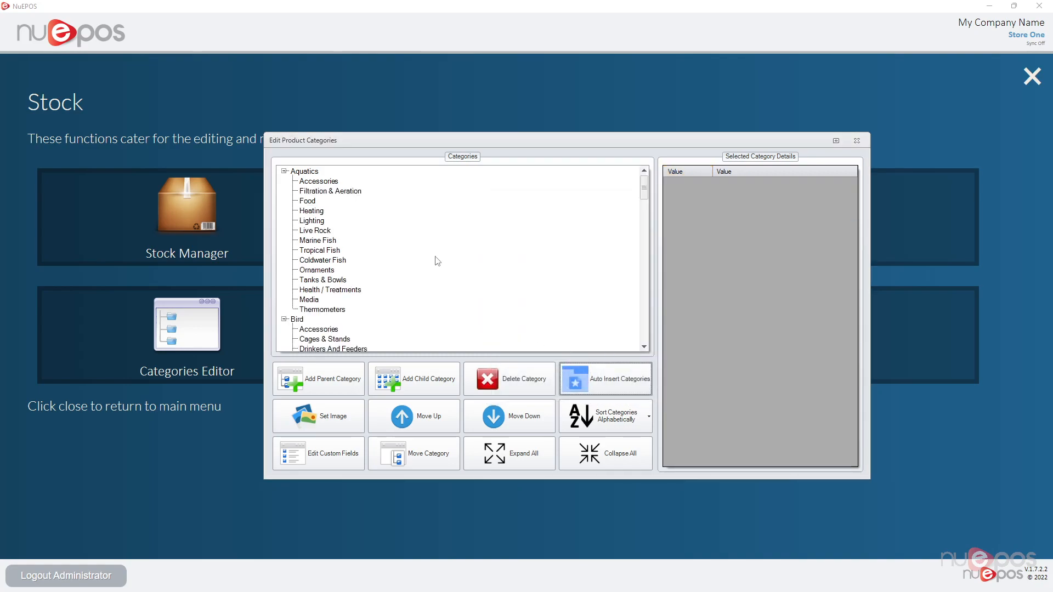
# Examine the child categories under Dog in the collapsed category tree and close the category editing window
pyautogui.click(591, 465)
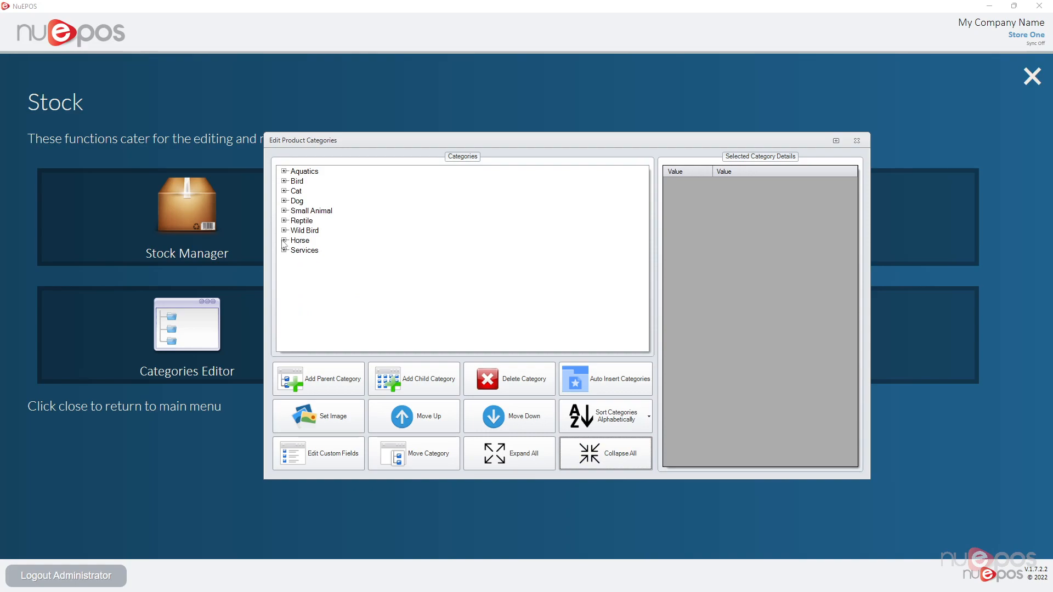
pyautogui.click(284, 201)
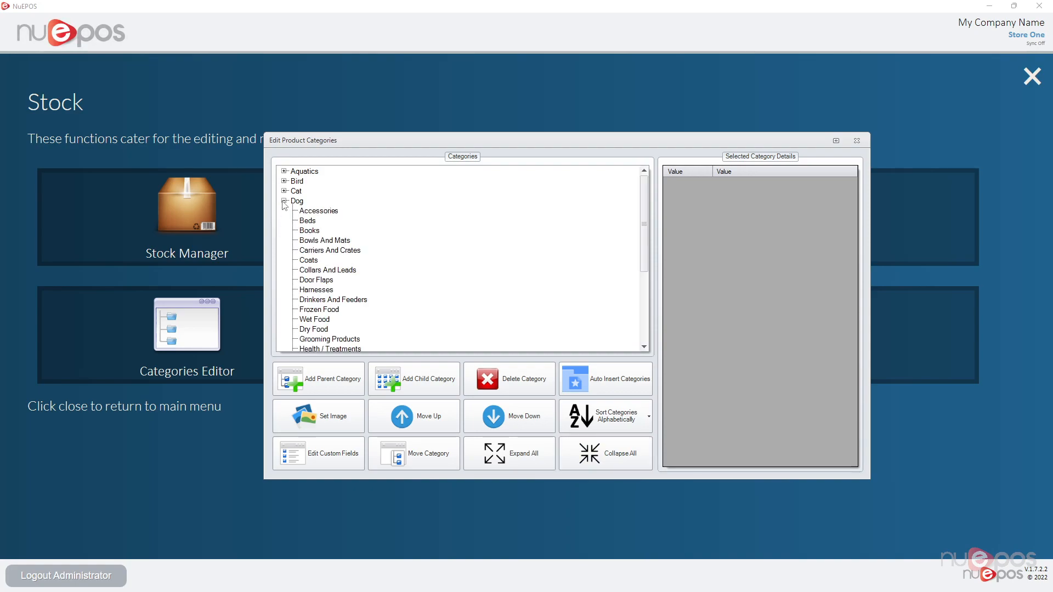
pyautogui.scroll(-5, 286, 206)
pyautogui.scroll(5, 289, 206)
pyautogui.click(285, 201)
pyautogui.click(284, 201)
pyautogui.click(285, 201)
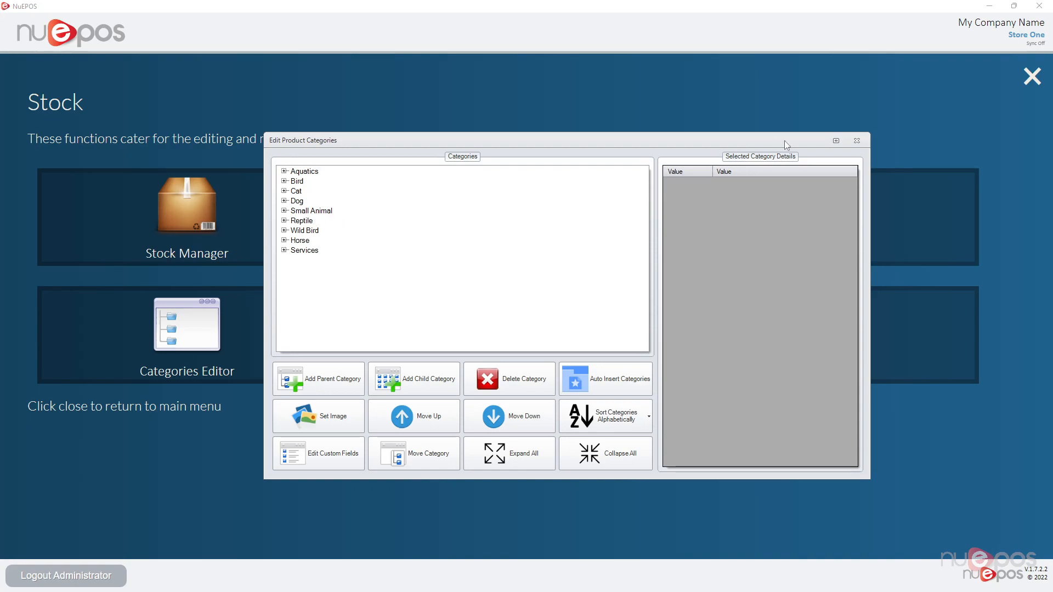
pyautogui.click(857, 141)
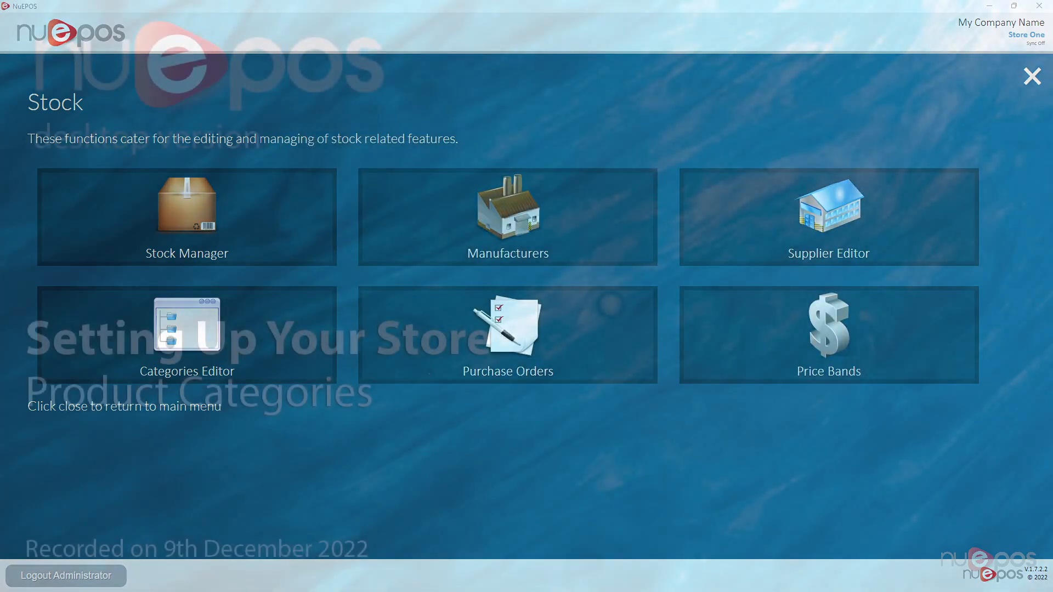